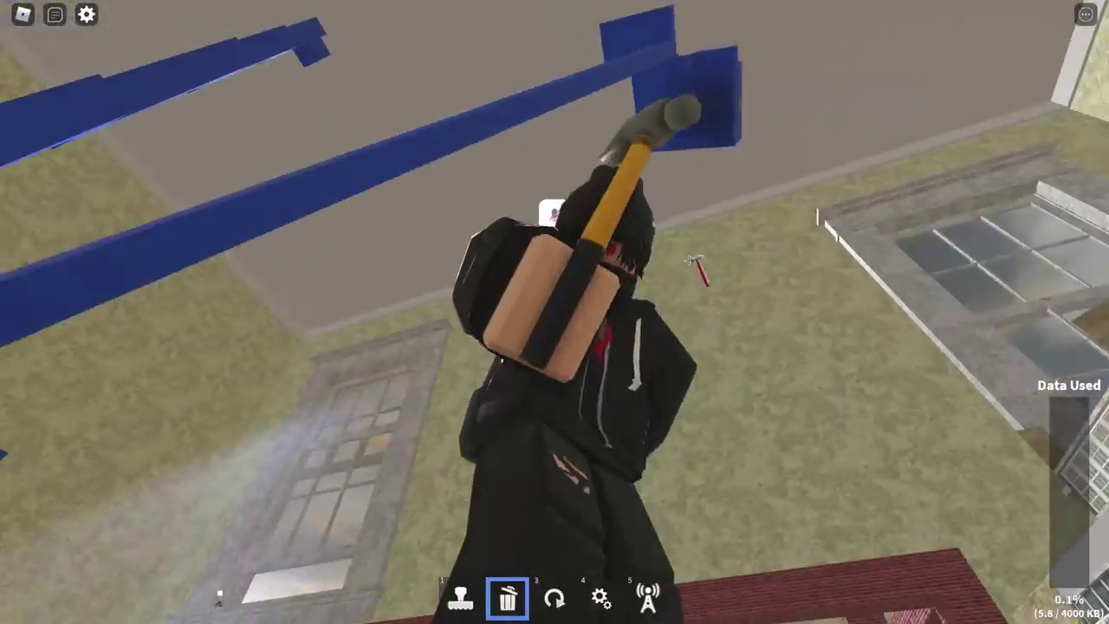
Run the character toward the blast area and throw the grenade from slot 4.
key(w)
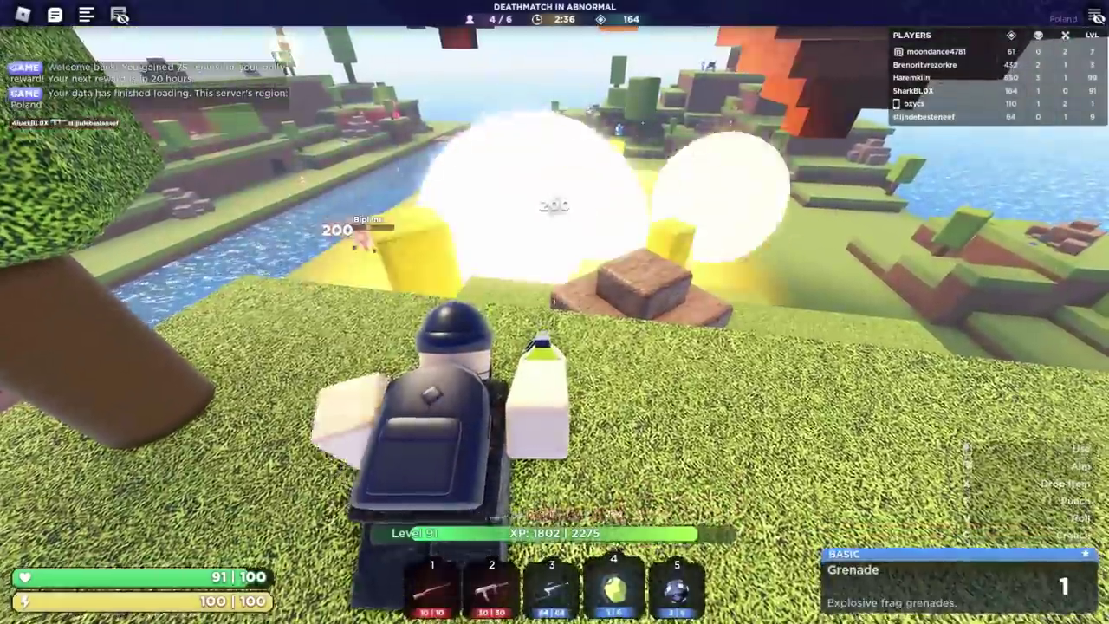
key(w)
key(w)
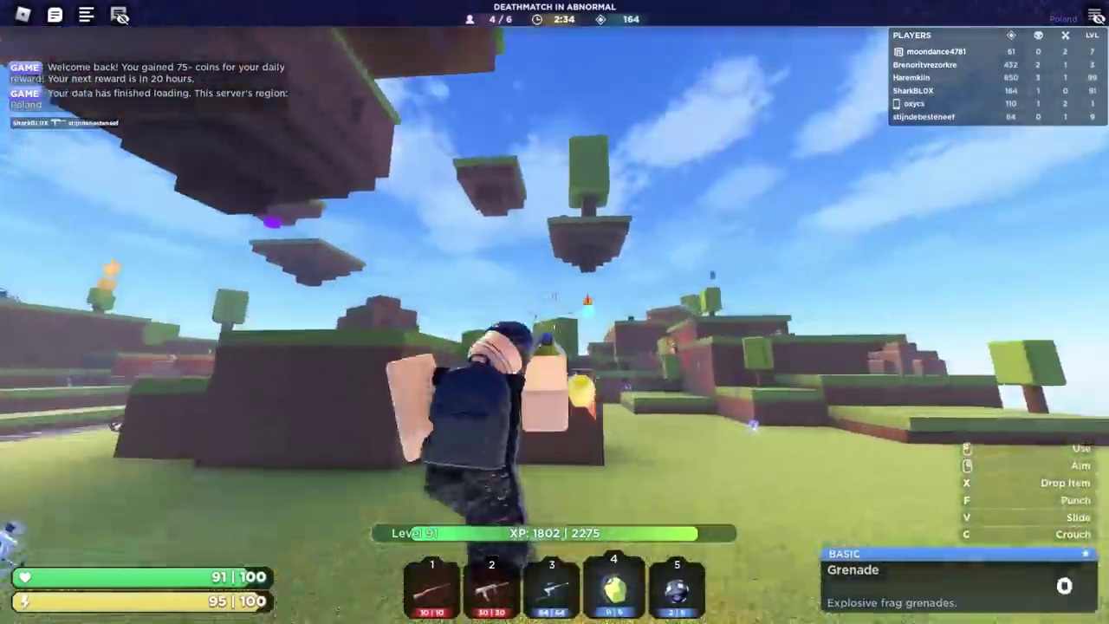
scroll(553, 312, up, 5)
click(552, 312)
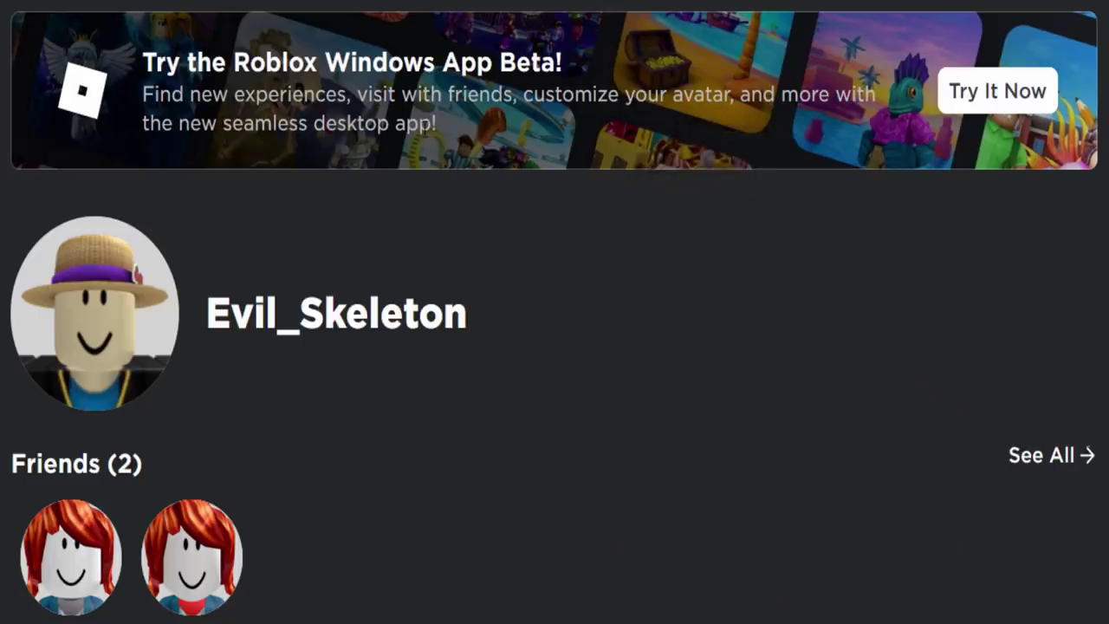
Equip the Suppressed SMG, fire at enemies, slide toward the river, reload and keep firing.
drag(438, 124, 356, 124)
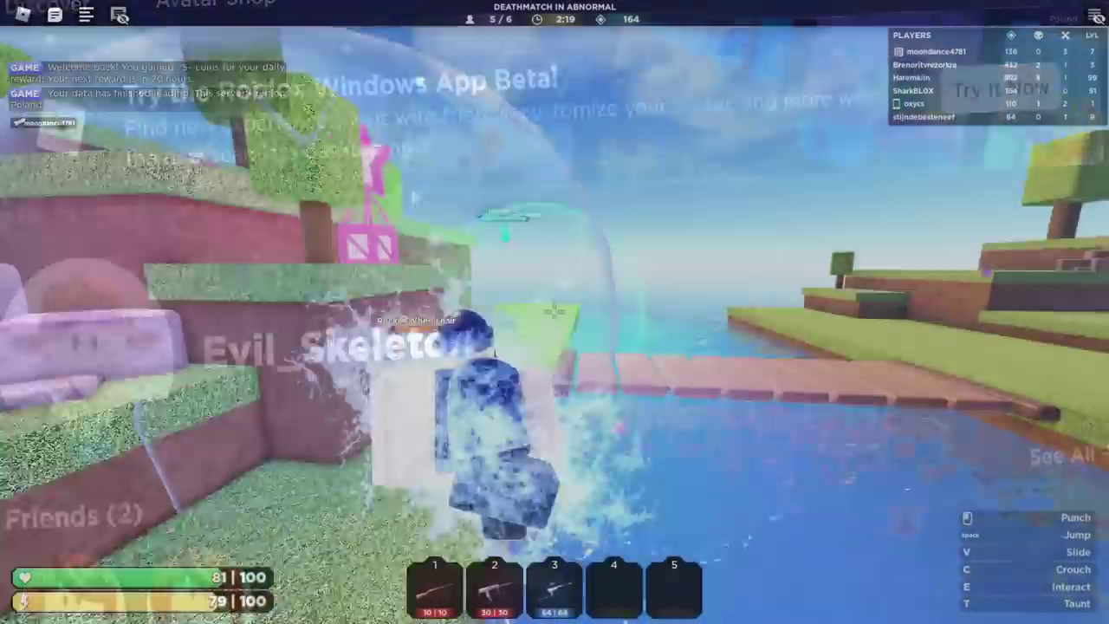
key(2)
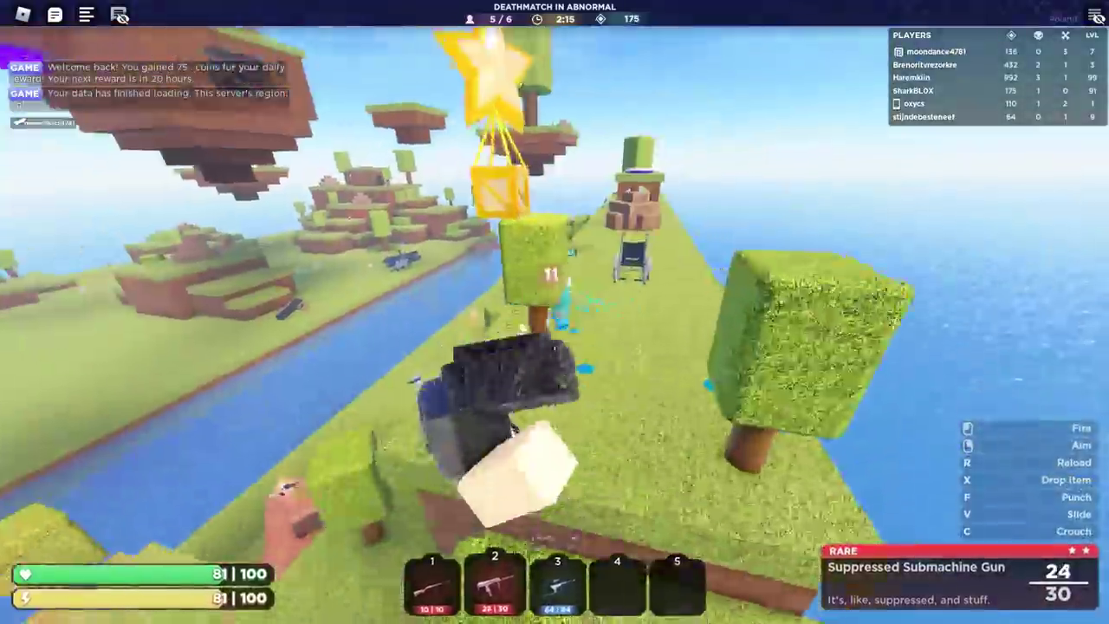
click(555, 312)
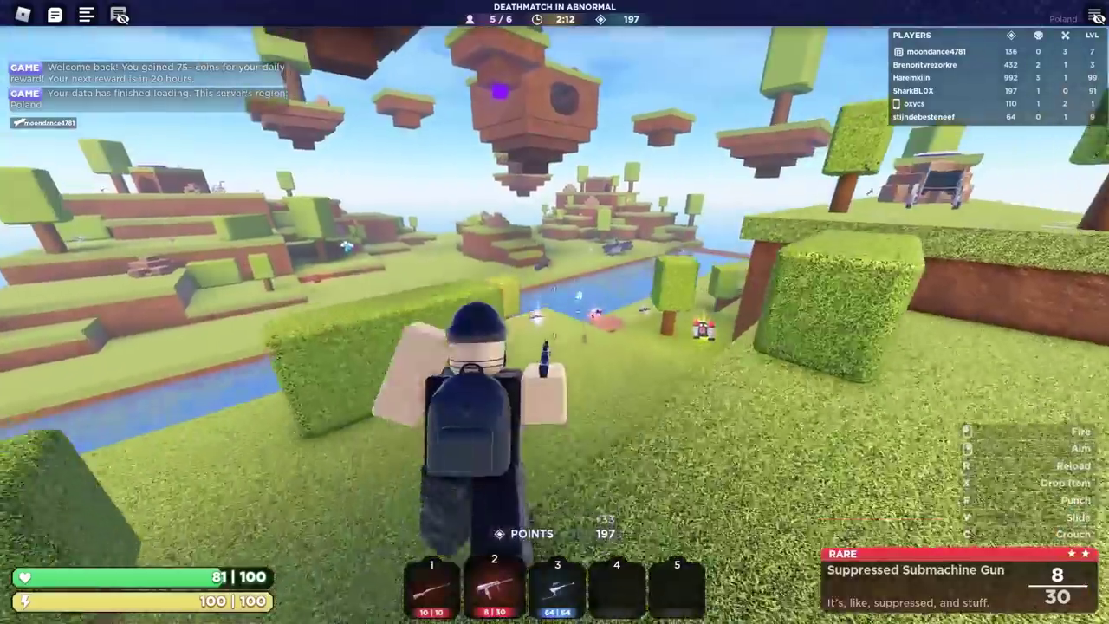
key(v)
click(554, 312)
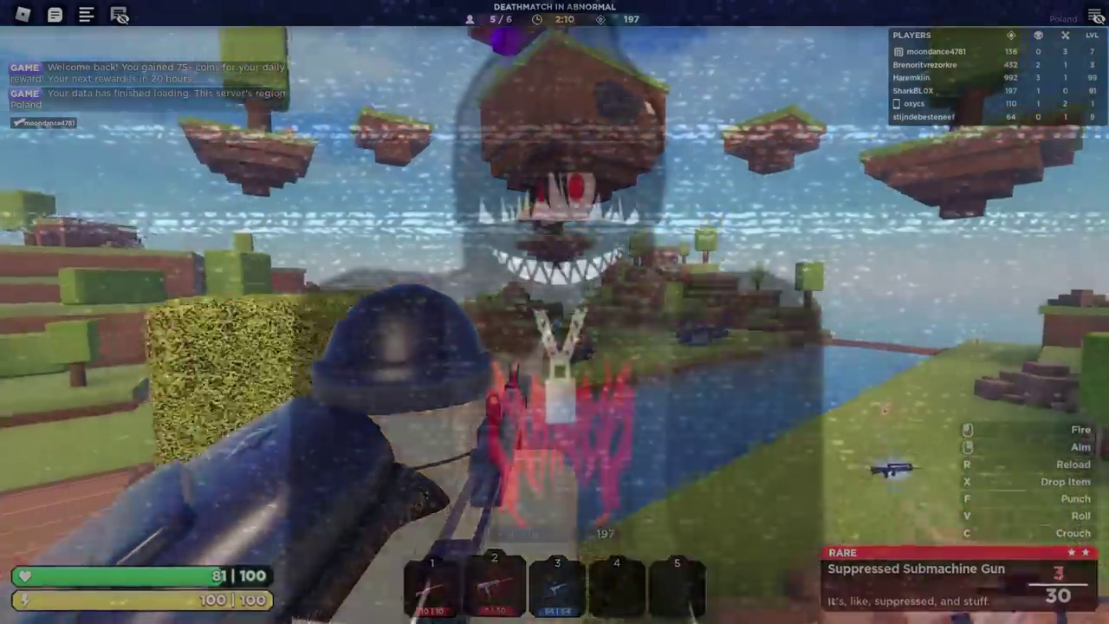
key(r)
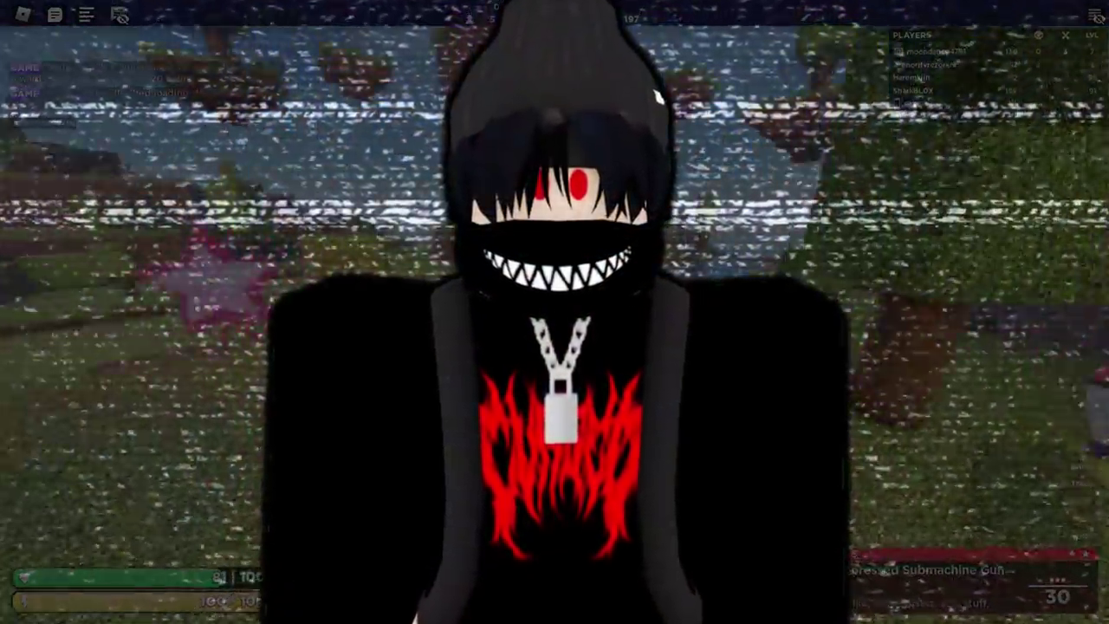
click(555, 312)
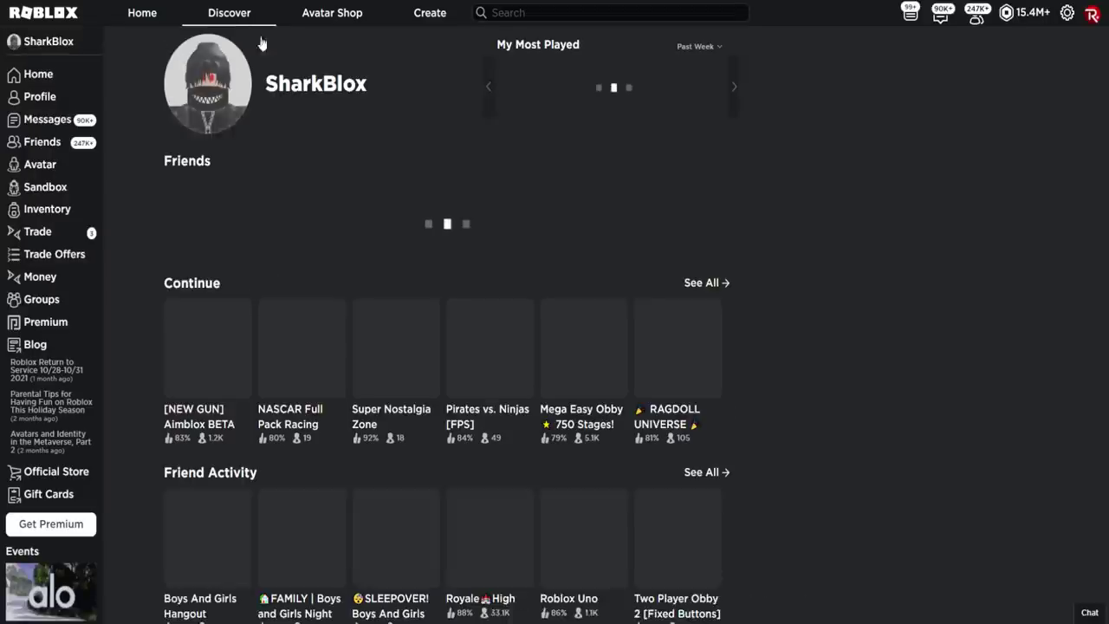
Launch Super Nostalgia Zone from its game page in the Roblox client.
click(402, 368)
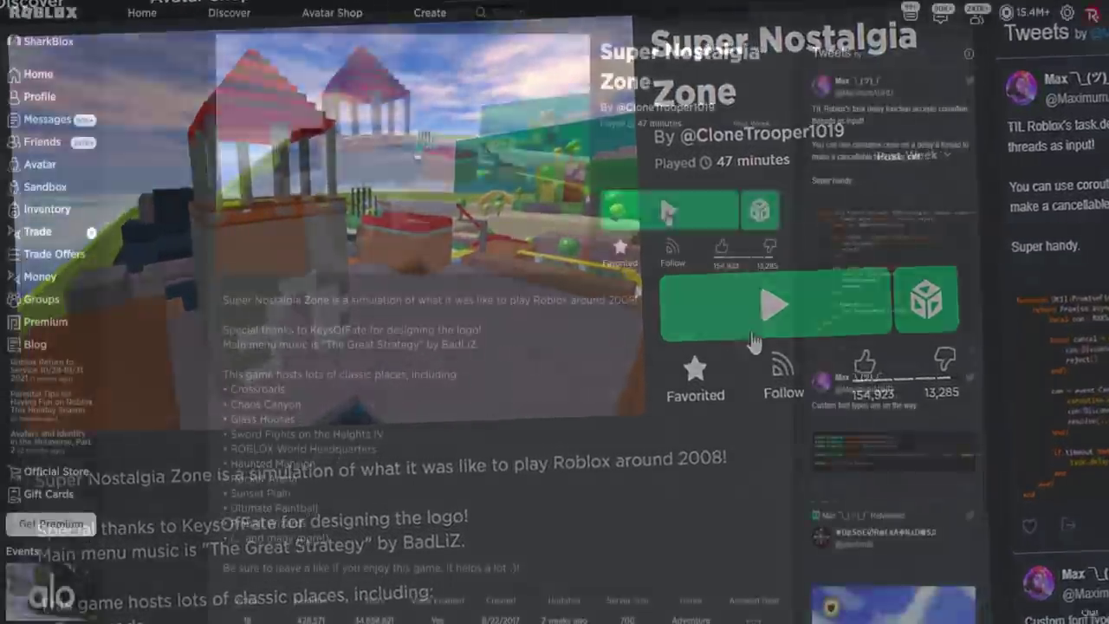
click(665, 212)
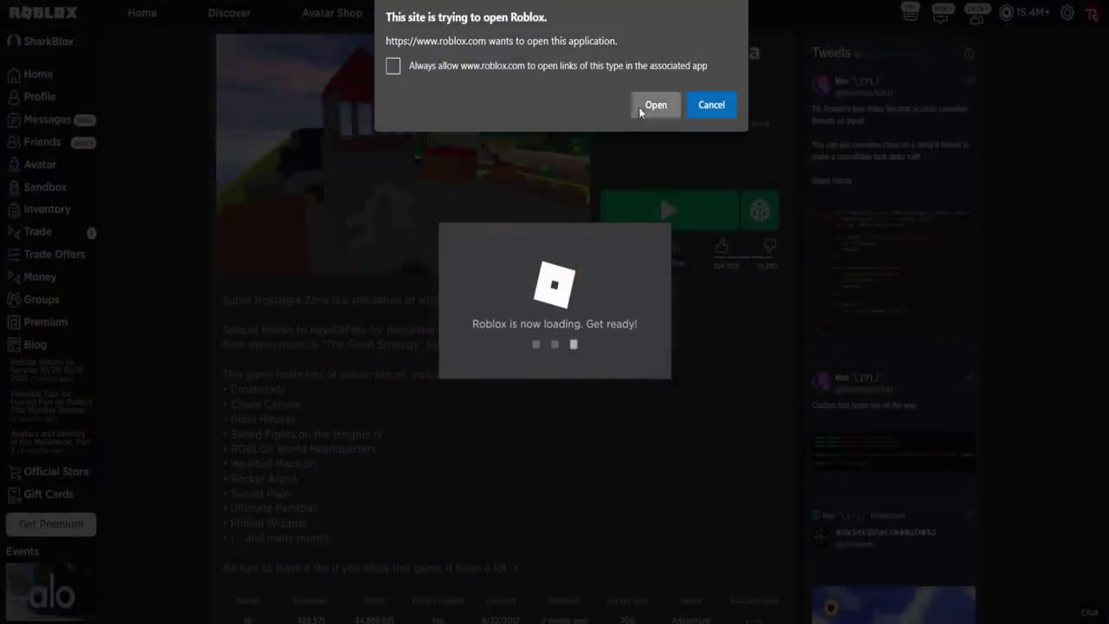
click(657, 104)
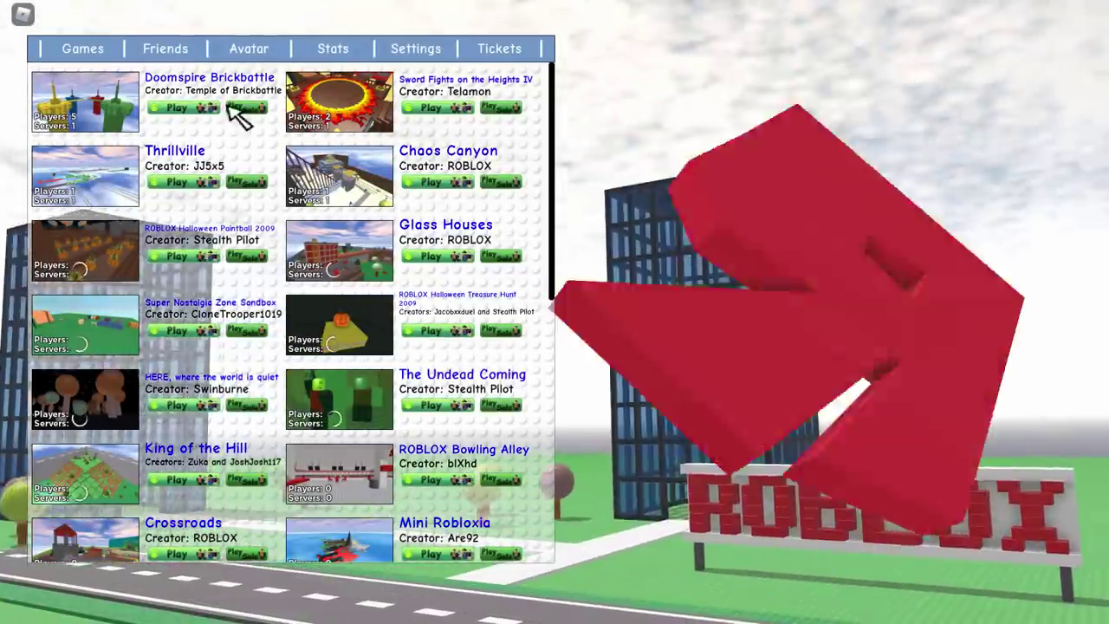
View the game's Settings from the in-game menu, then leave the experience.
click(23, 13)
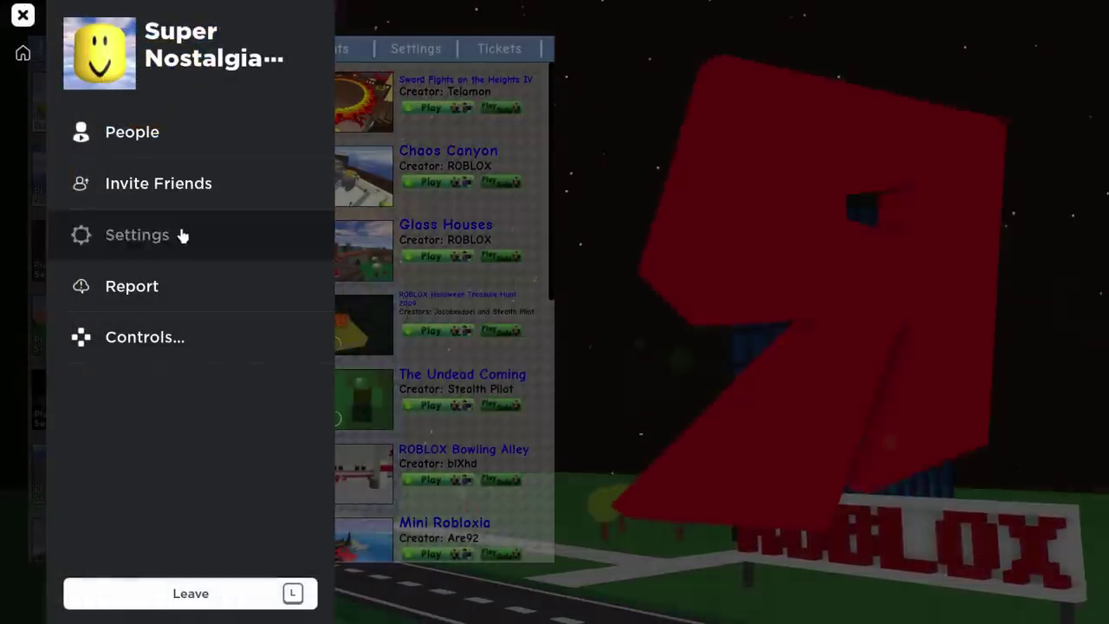
click(182, 236)
key(Escape)
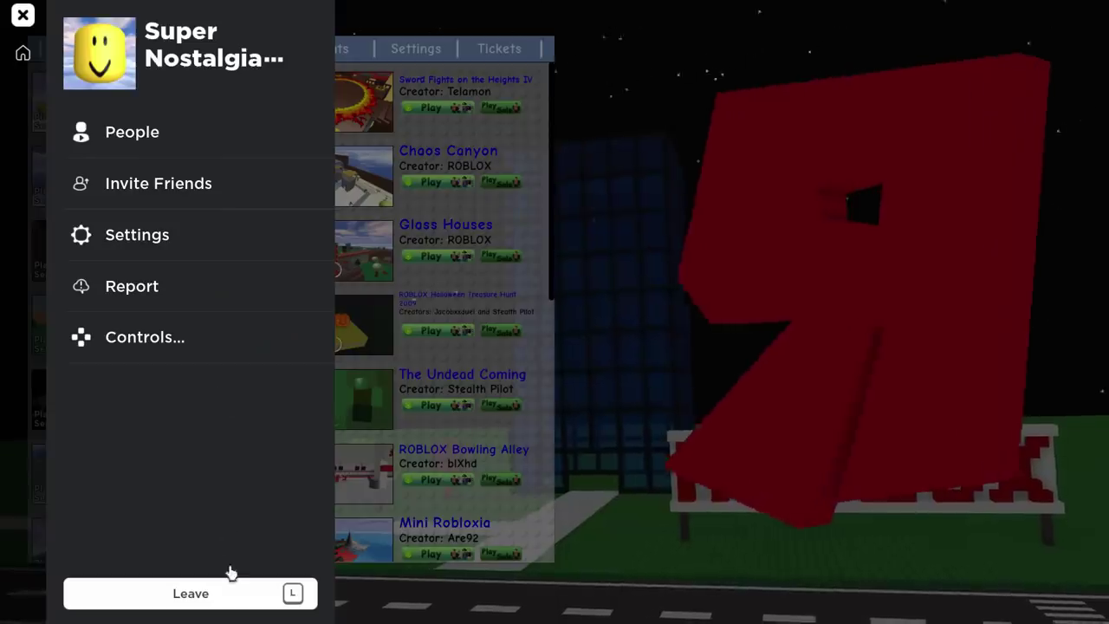
click(239, 594)
click(235, 381)
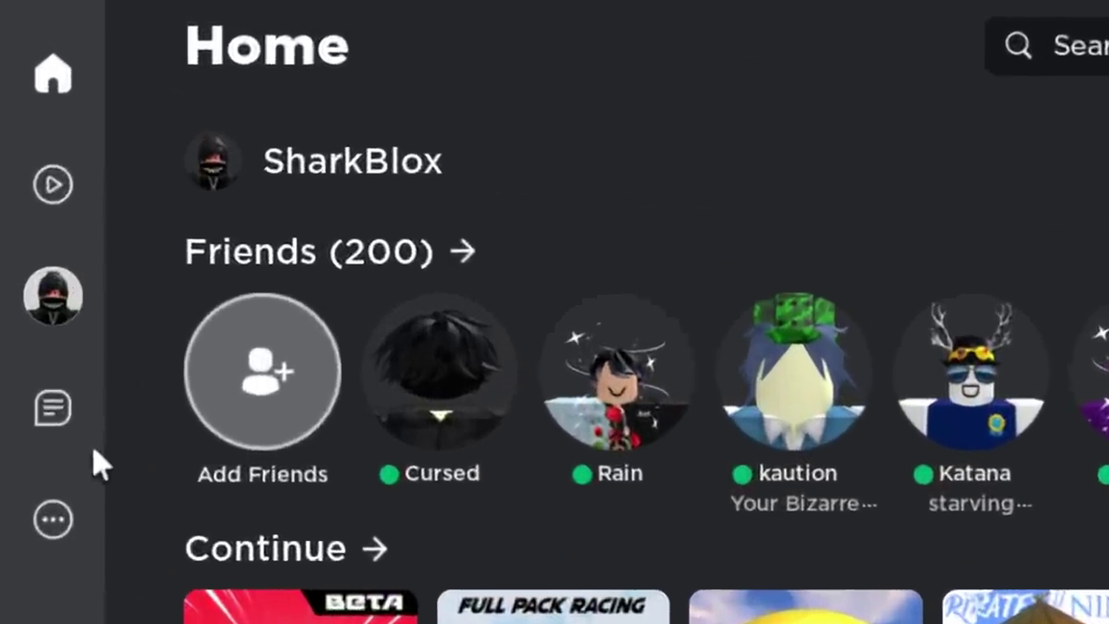
Visit the Discover, Avatar and Customize pages, then bring up the Roblox taskbar menu.
click(46, 160)
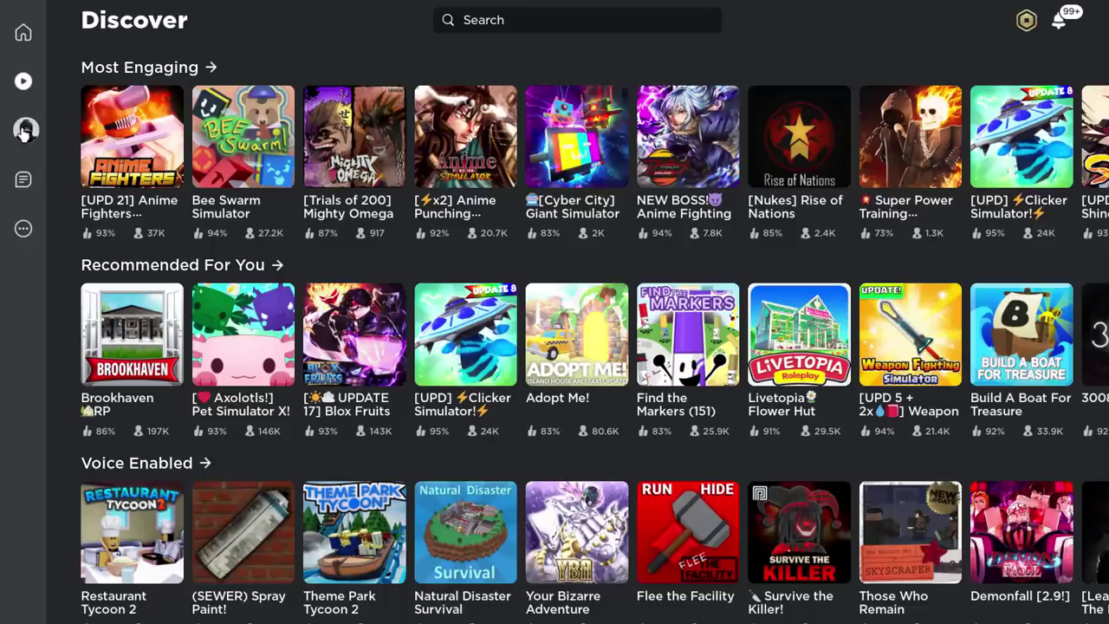
click(24, 130)
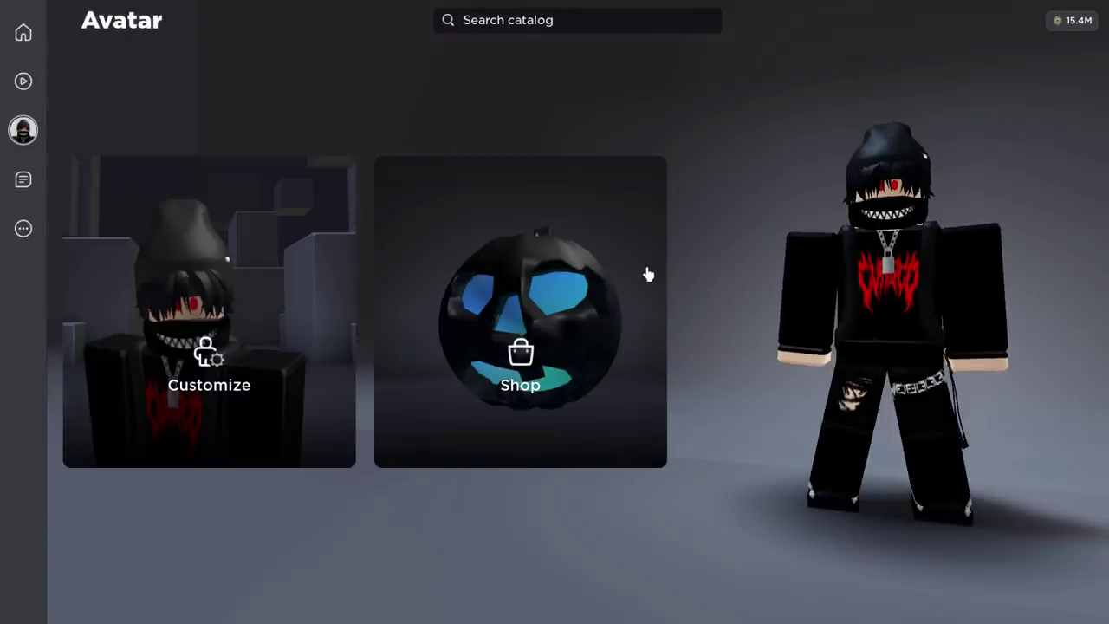
click(276, 229)
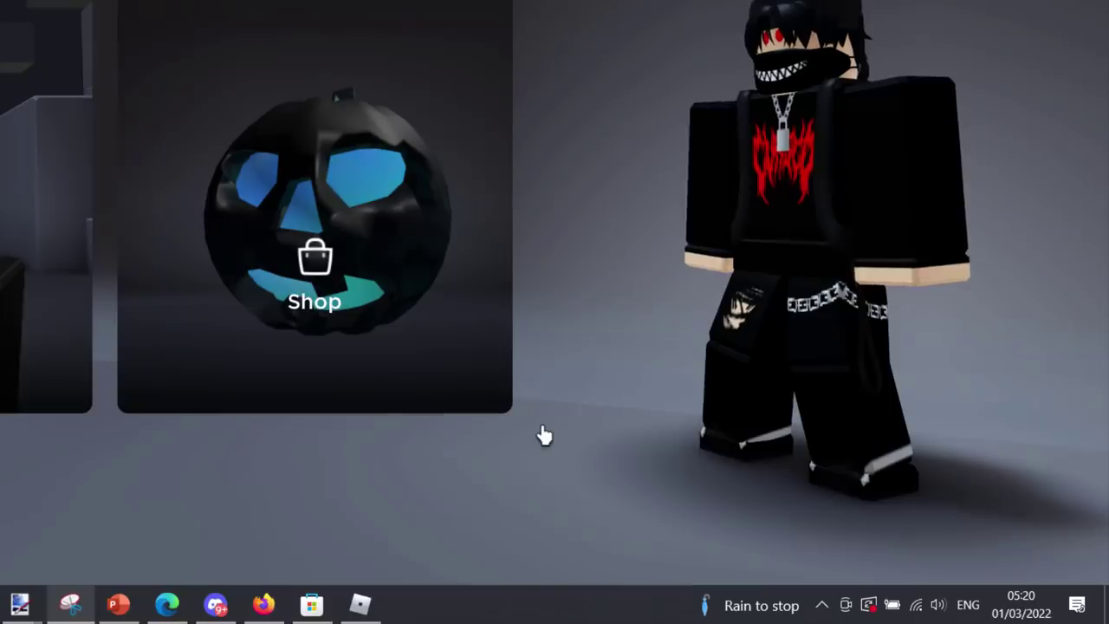
right_click(369, 599)
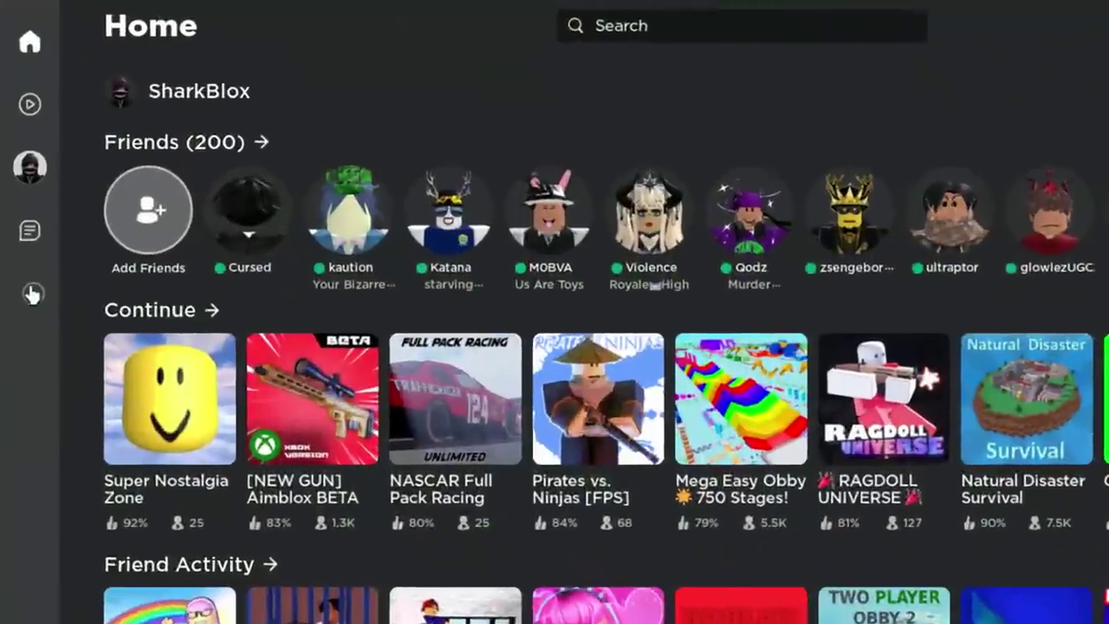
Open Settings from the More page and choose Disable Beta under Desktop App Beta.
click(34, 292)
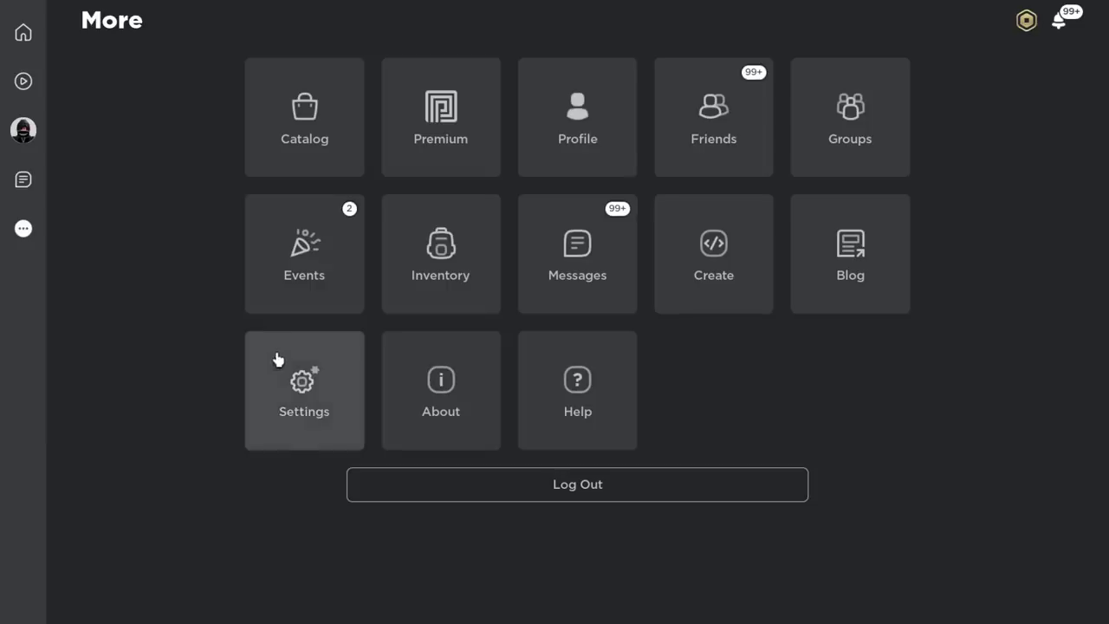
click(278, 359)
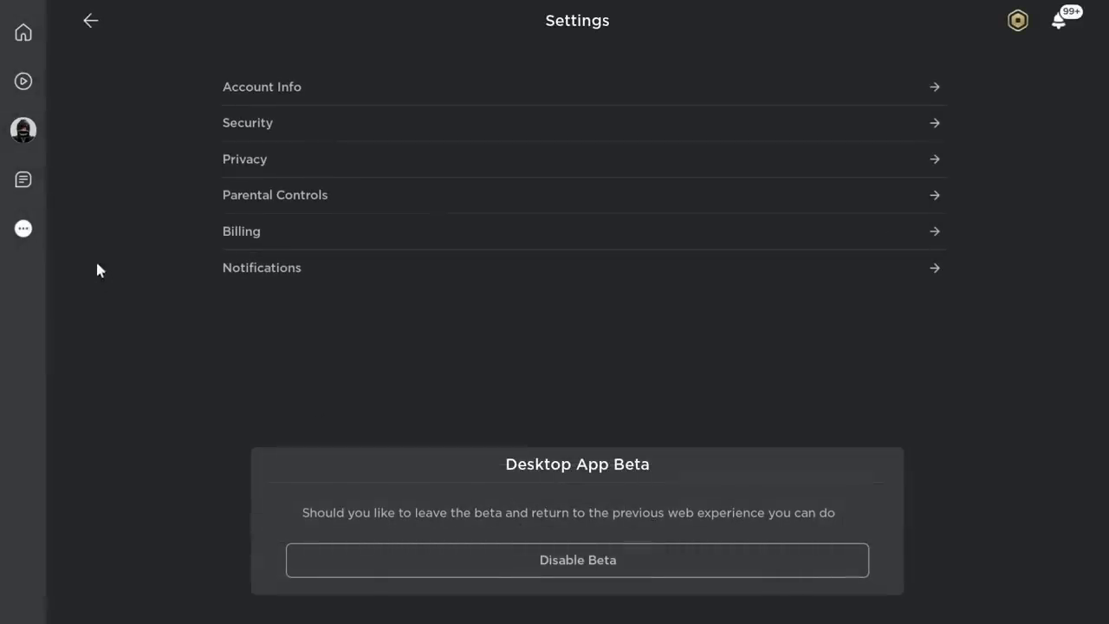
click(91, 21)
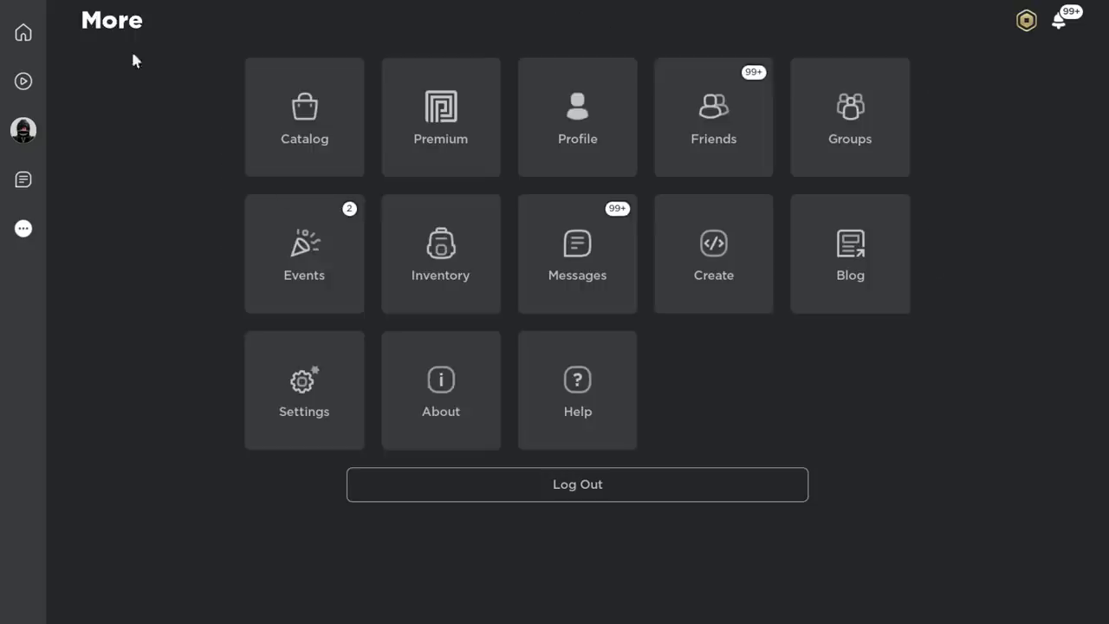
click(322, 372)
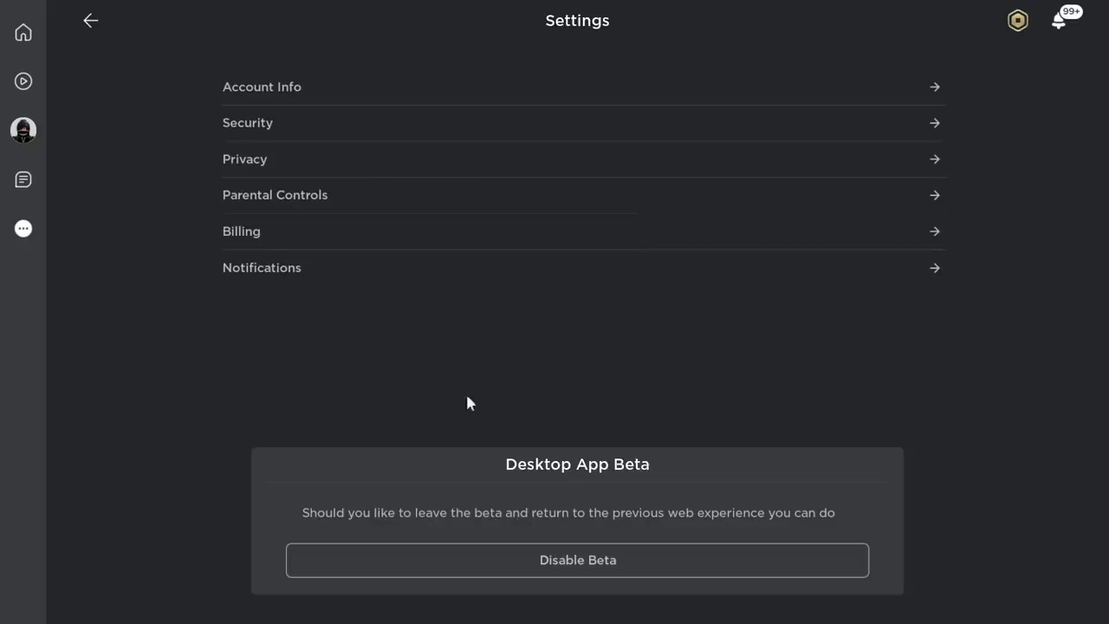
click(572, 577)
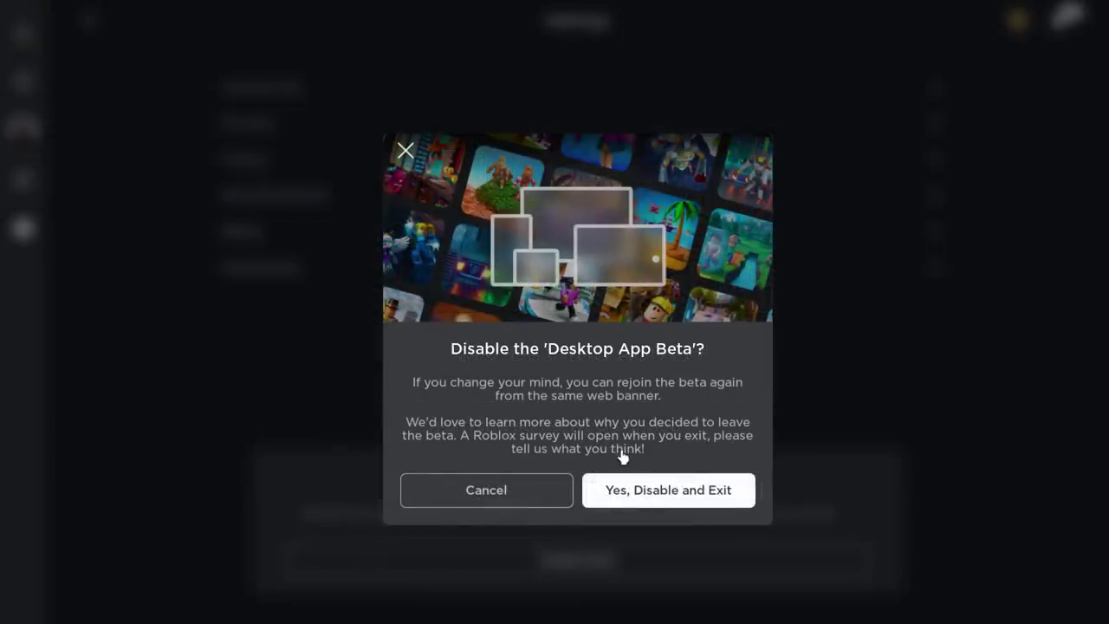
Confirm disabling the Desktop App Beta and scroll down the opt-out survey.
click(648, 493)
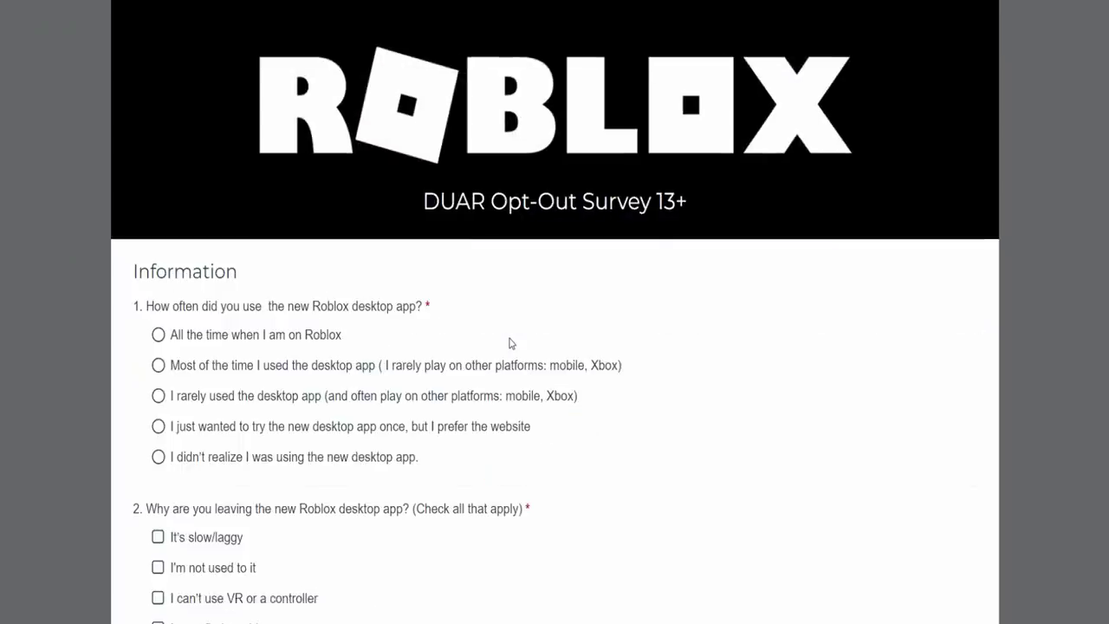
scroll(312, 324, down, 10)
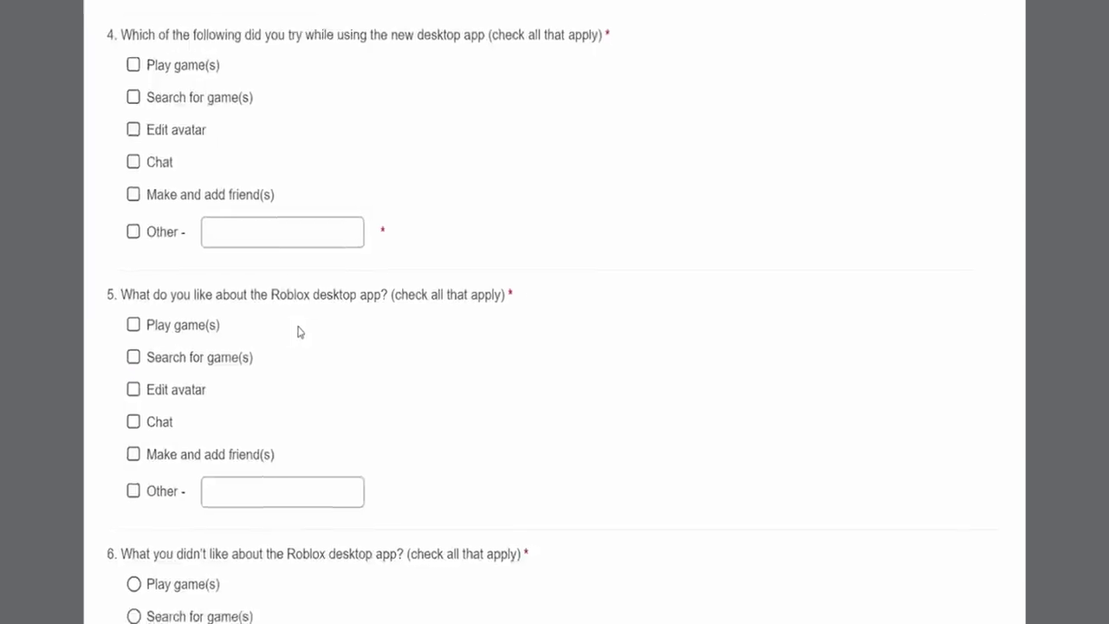
scroll(299, 331, down, 2)
scroll(252, 217, down, 4)
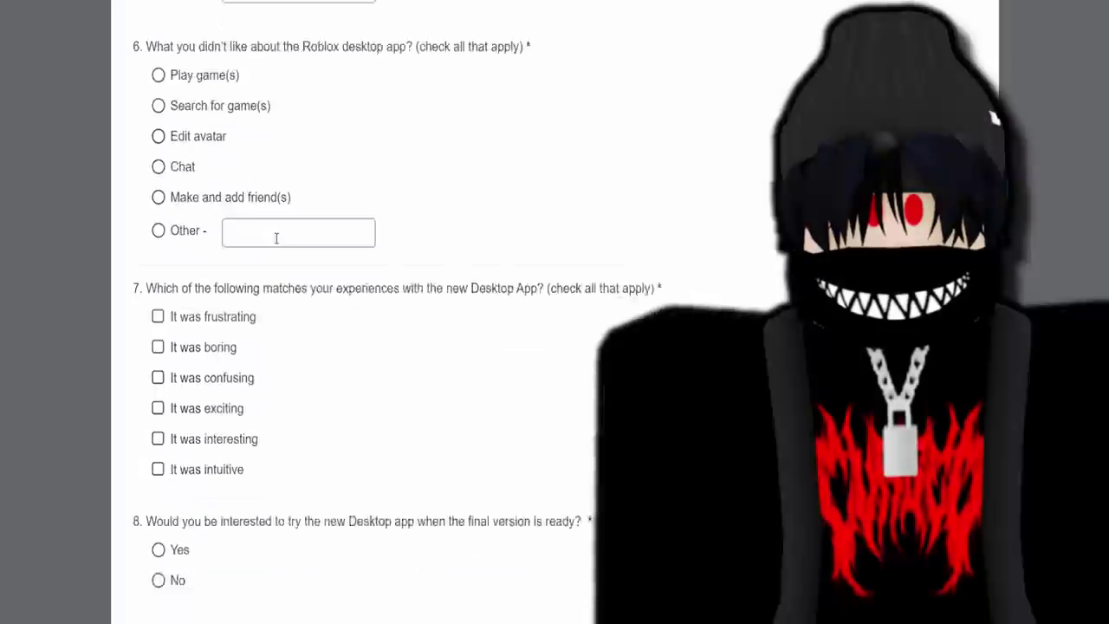
scroll(277, 238, down, 2)
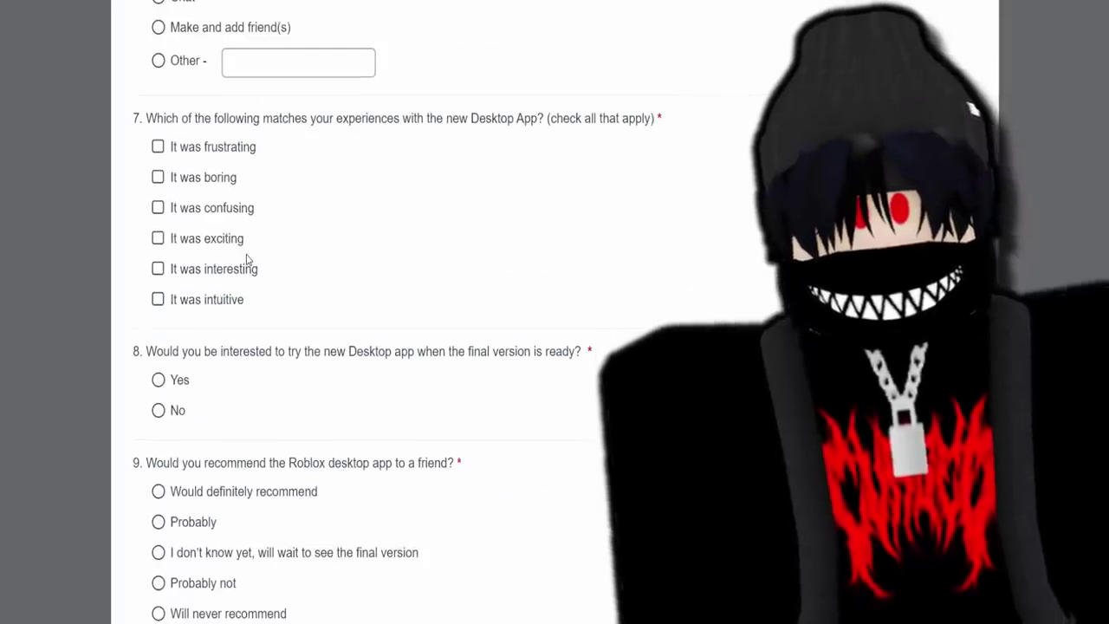
Tick 'It was frustrating', 'It was boring' and 'It was confusing' under question 7.
click(201, 147)
click(198, 177)
click(208, 208)
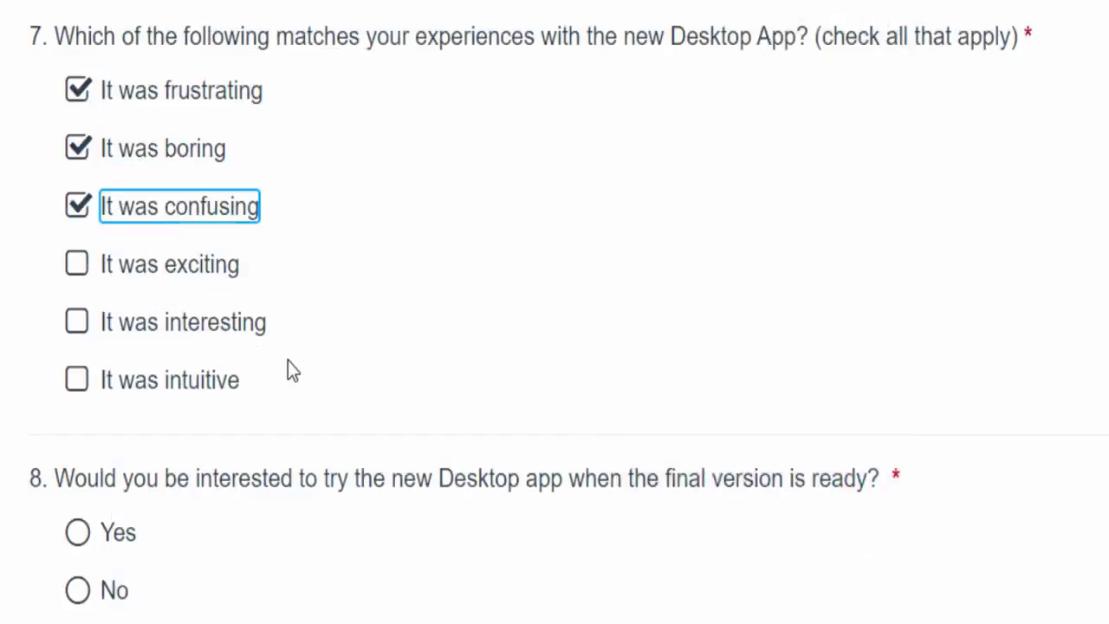
scroll(288, 360, down, 6)
scroll(355, 358, up, 15)
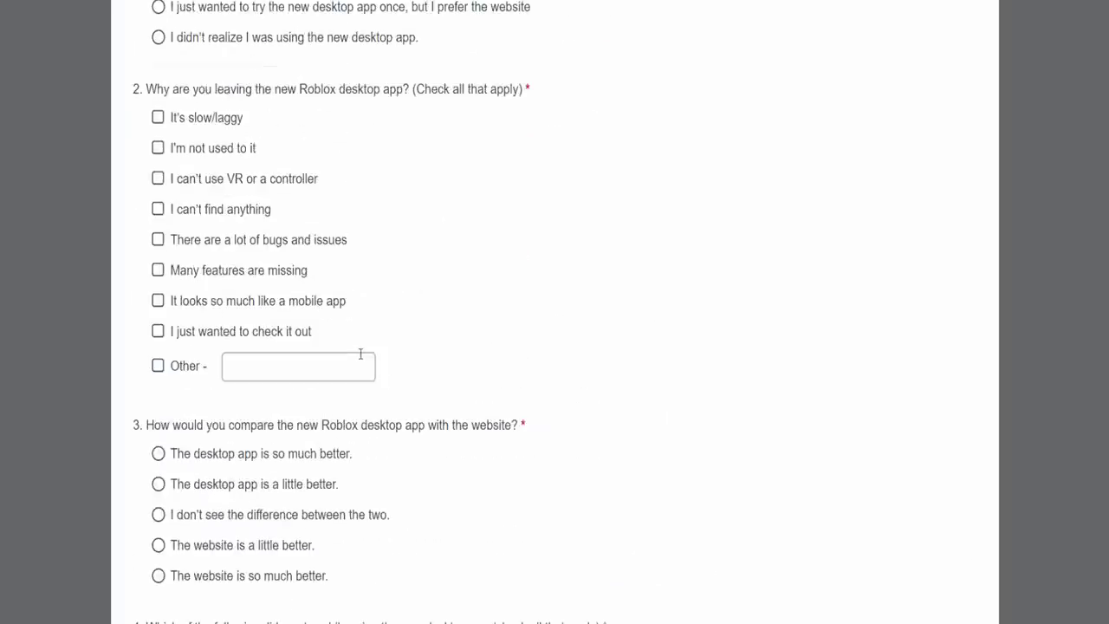
scroll(360, 353, up, 5)
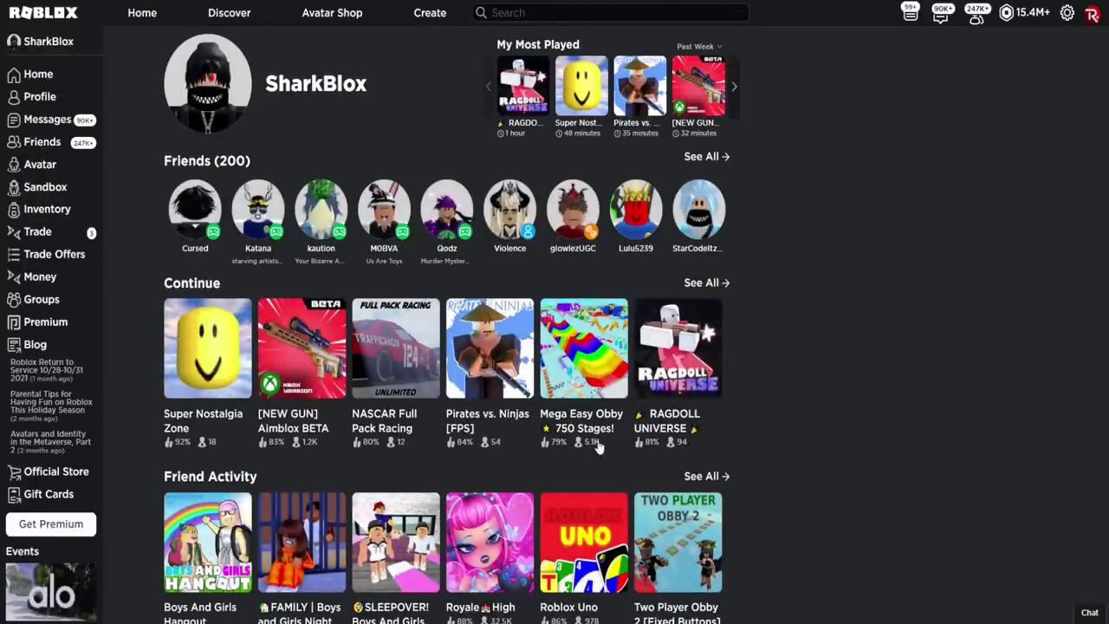
Launch Pirates vs. Ninjas from its game page in Roblox.
click(511, 429)
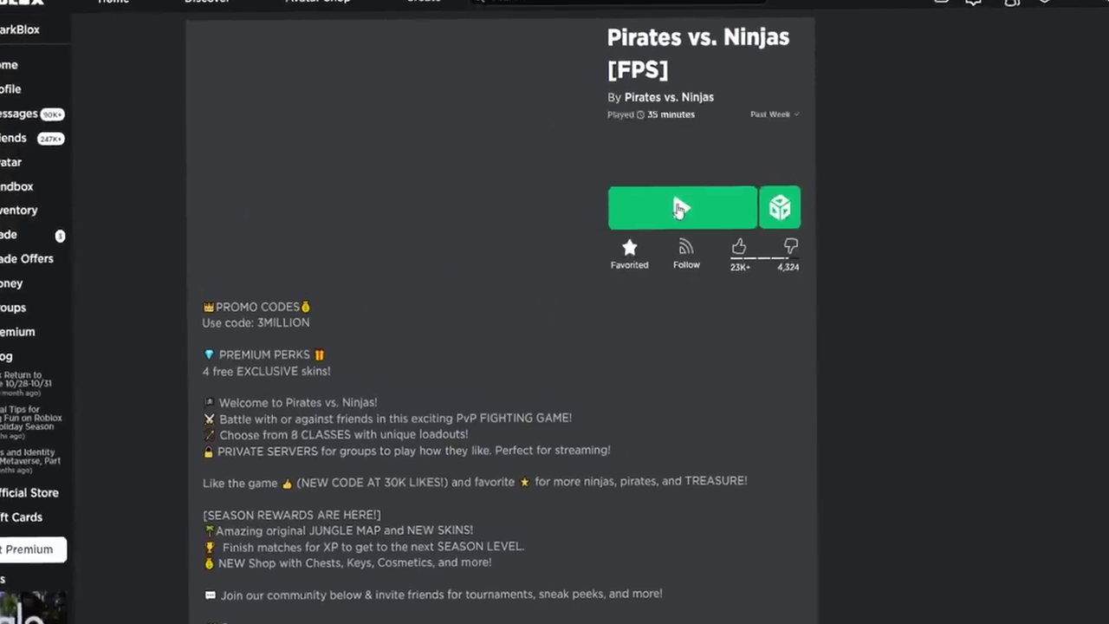
click(680, 208)
click(683, 78)
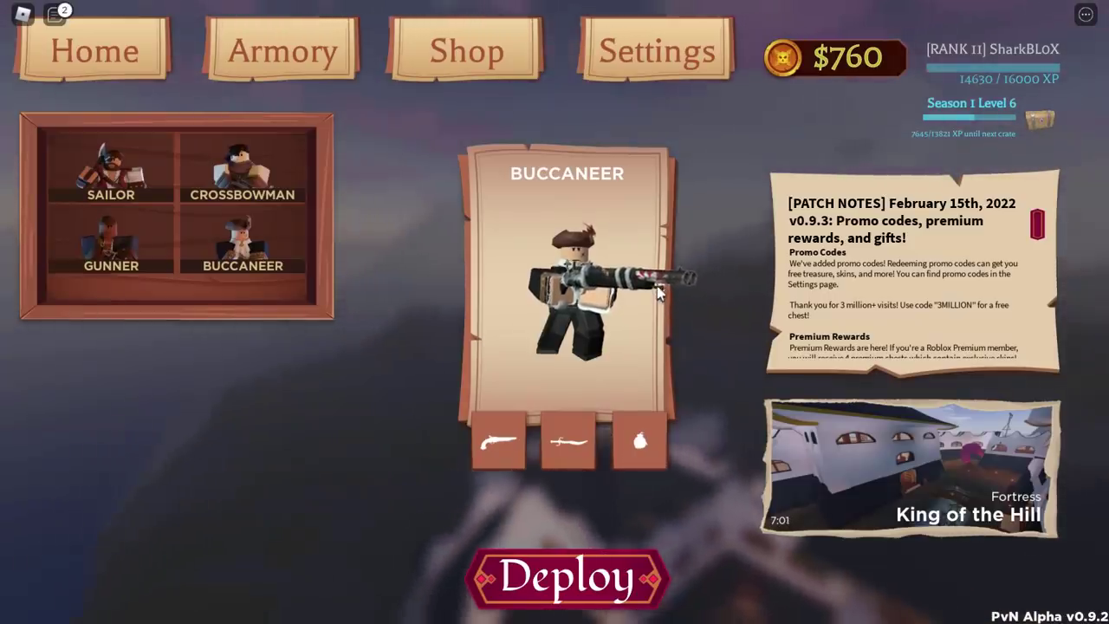
Try redeeming promo code 'sha', dismiss the already-redeemed error, then view the Buccaneer loadout and pause menu.
click(656, 50)
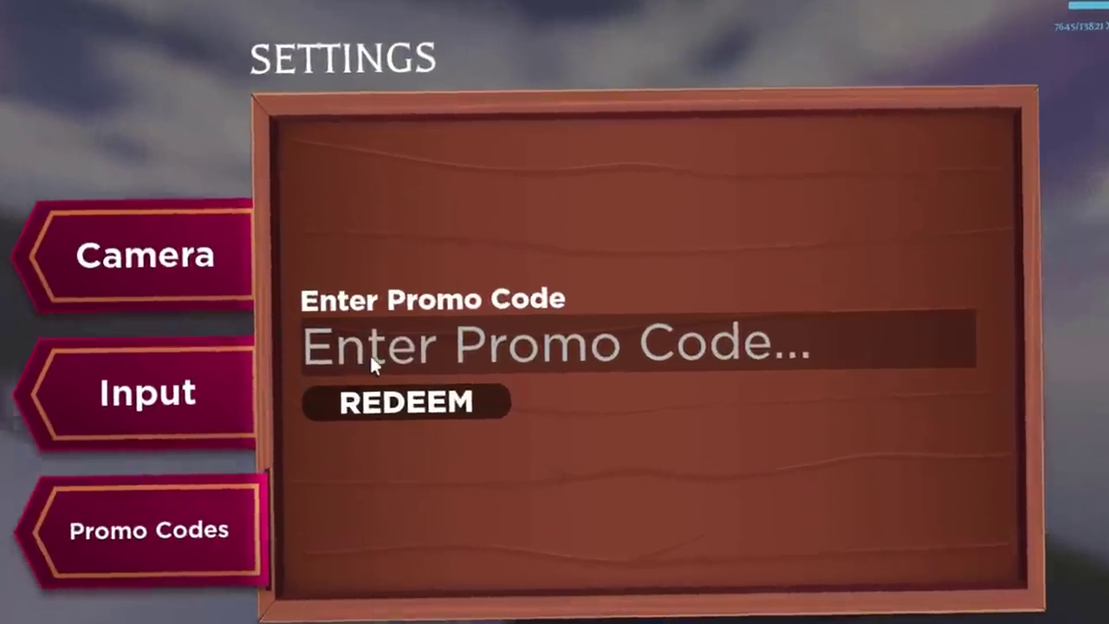
click(411, 363)
text(sharkblox)
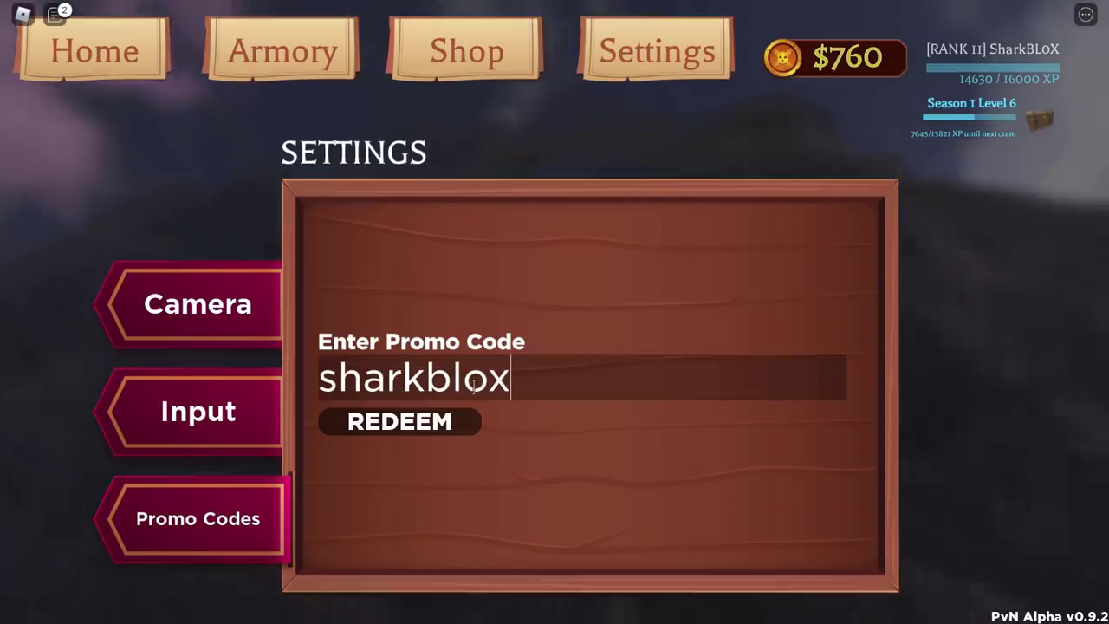
click(423, 427)
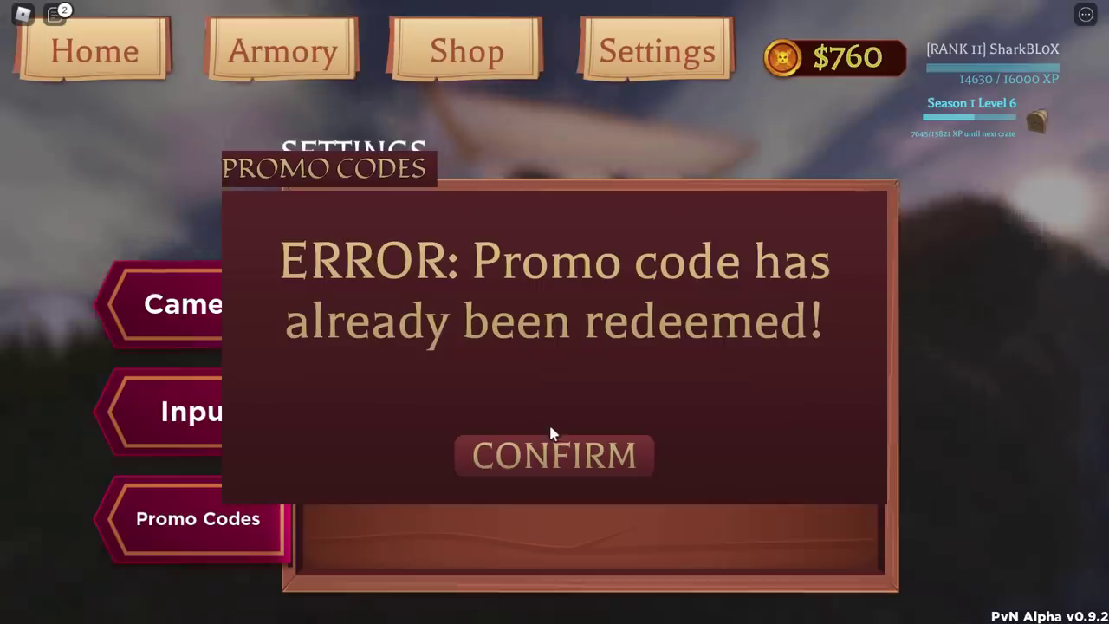
click(540, 436)
click(335, 62)
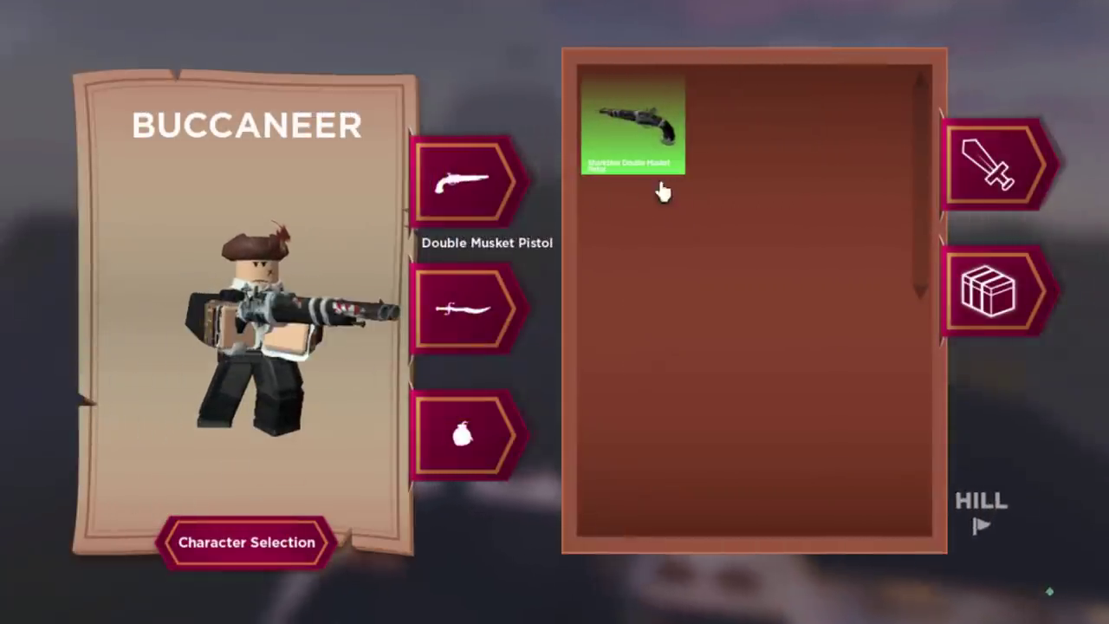
key(Escape)
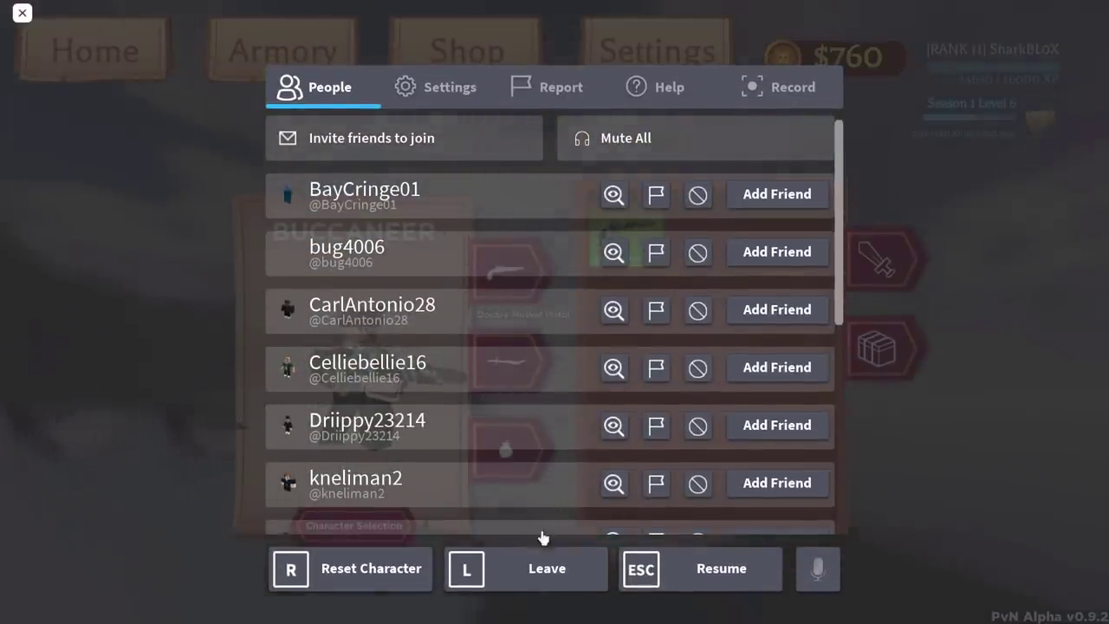
Leave Pirates vs. Ninjas, then in the deathmatch grab and drink a Loca Cola from the dispenser.
click(537, 565)
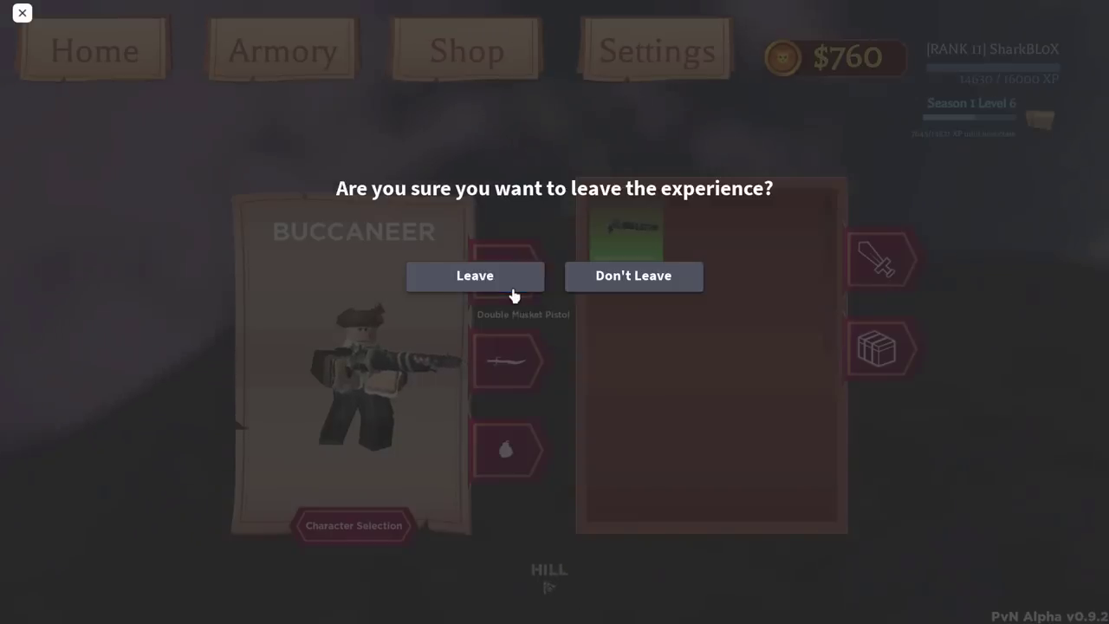
click(514, 295)
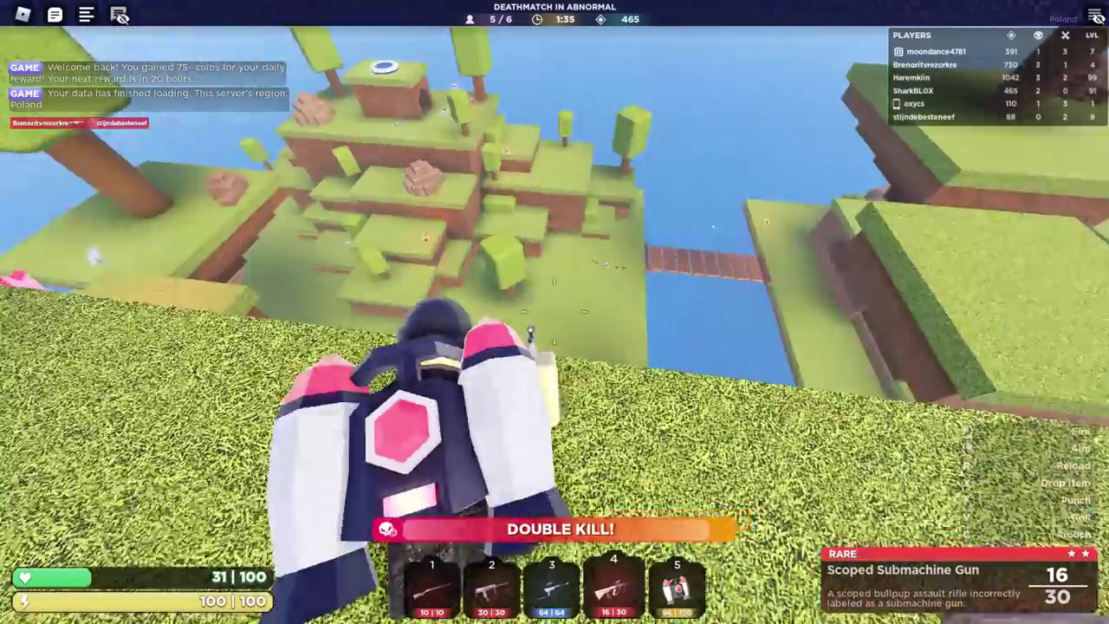
key(w)
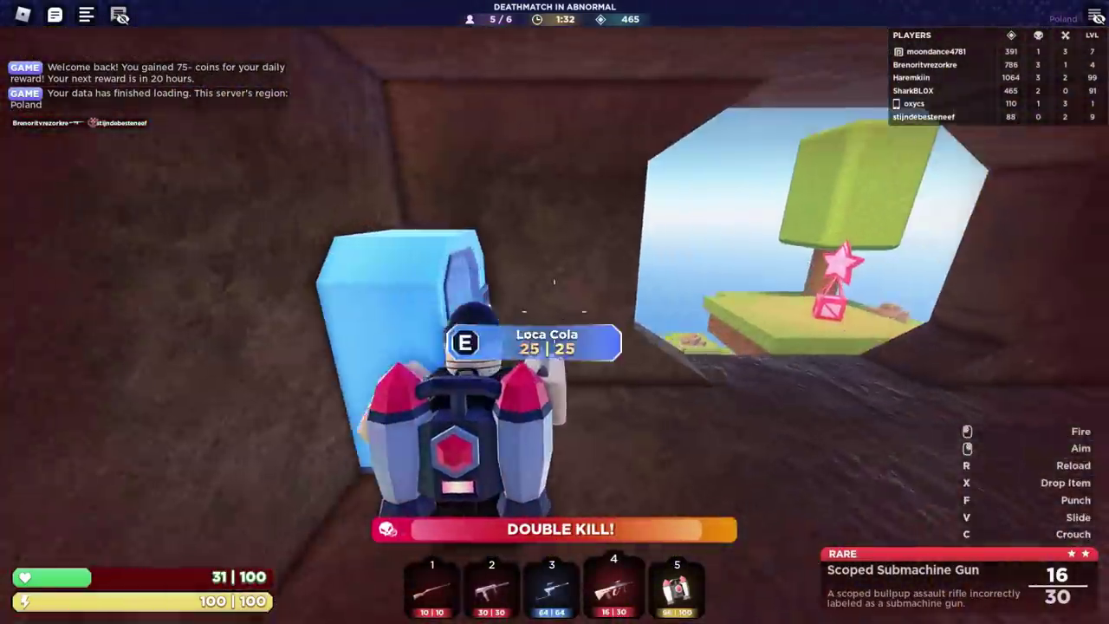
key(3)
key(e)
click(555, 310)
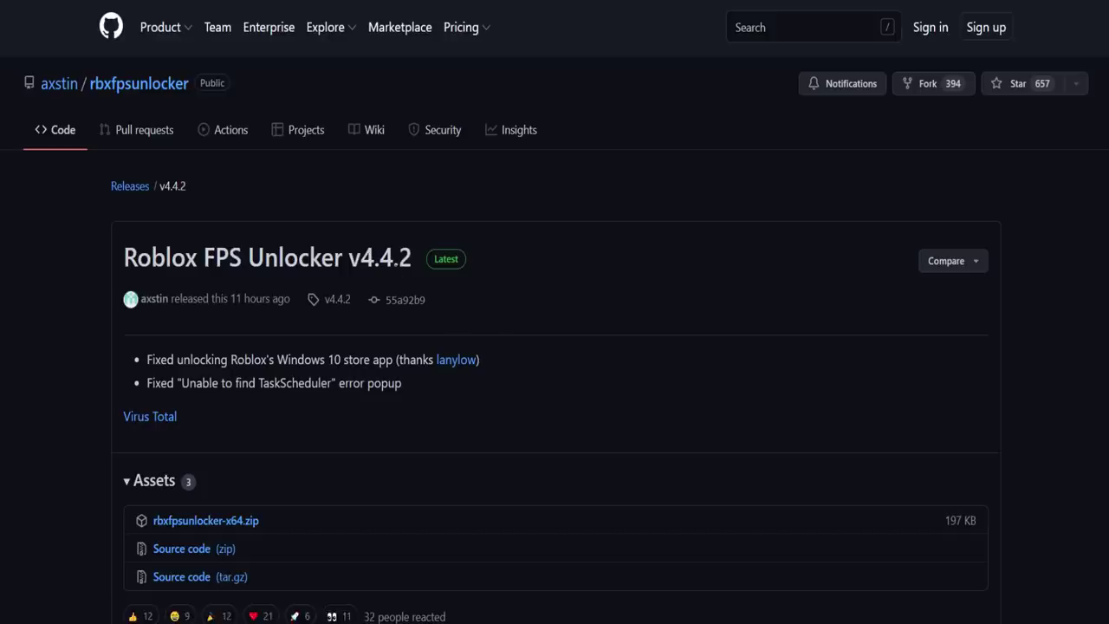
Download rbxfpsunlocker-x64.zip from the v4.4.2 release assets and keep it despite the warning.
scroll(398, 263, down, 2)
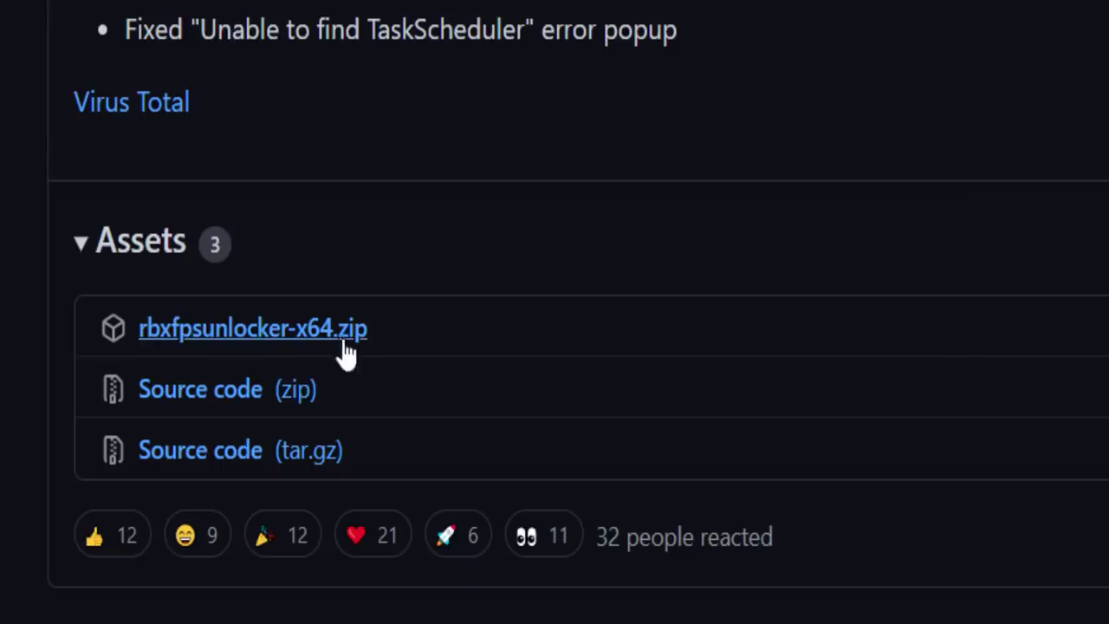
click(350, 332)
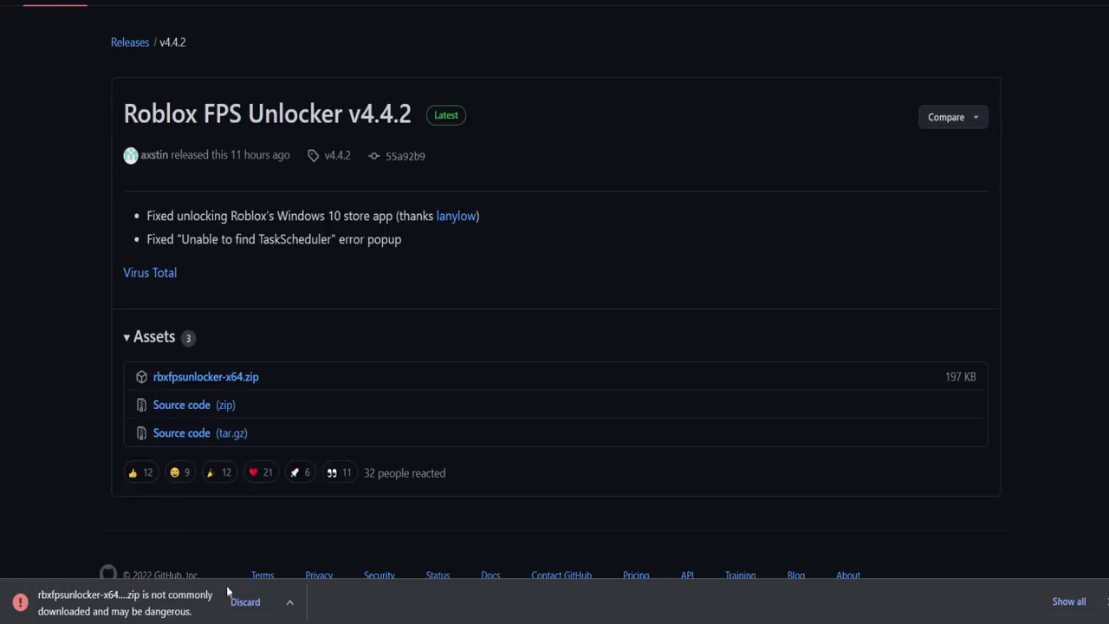
click(295, 608)
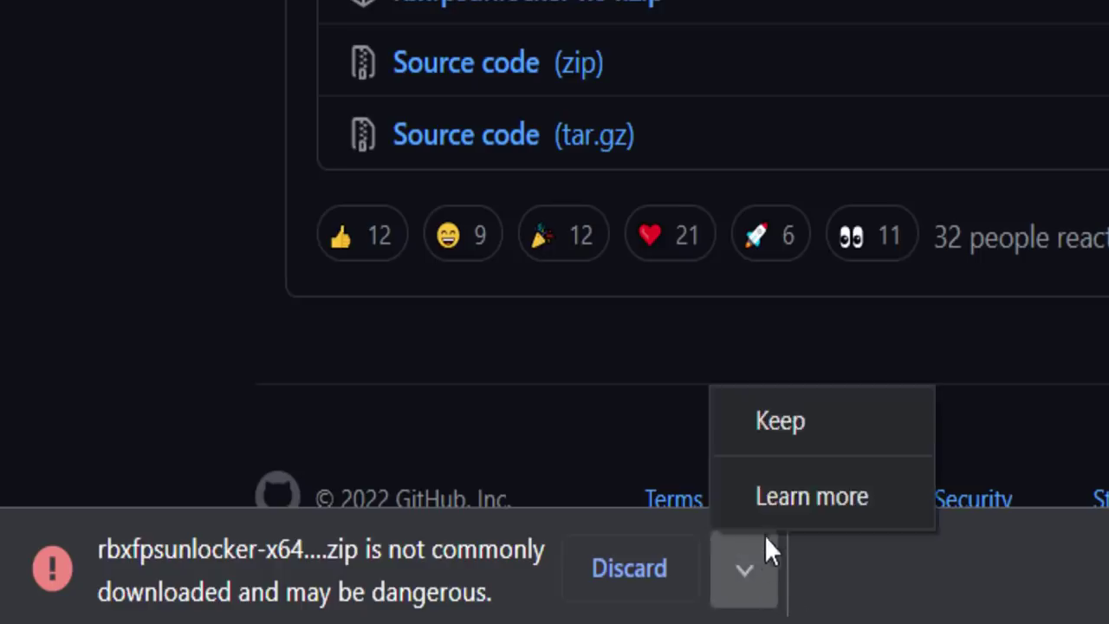
click(309, 553)
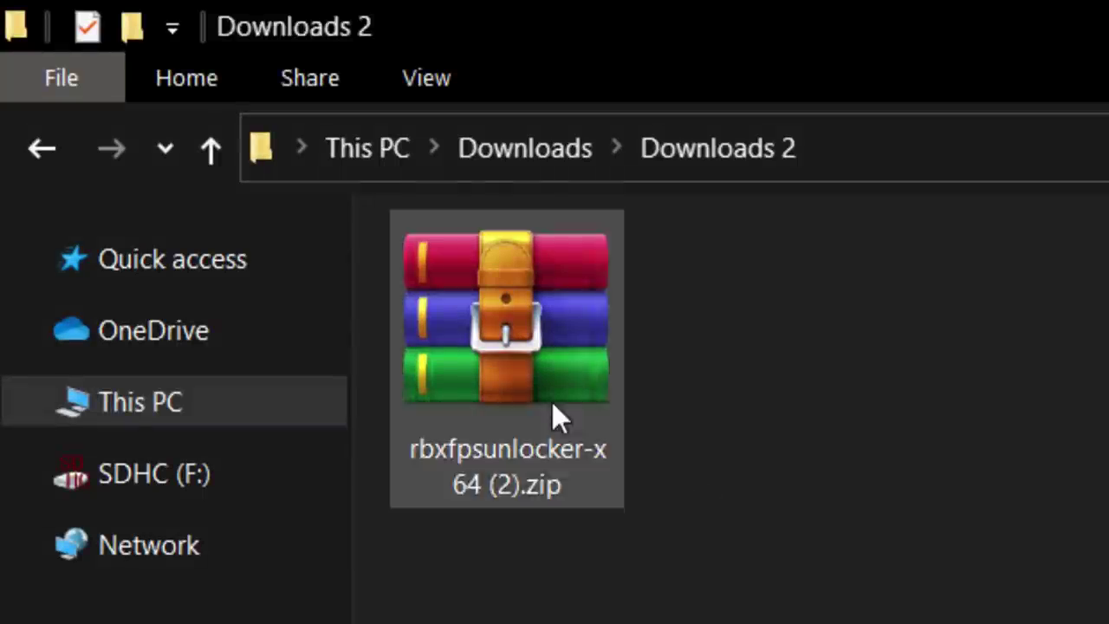
Copy the downloaded rbxfpsunlocker-x64 zip file.
click(519, 378)
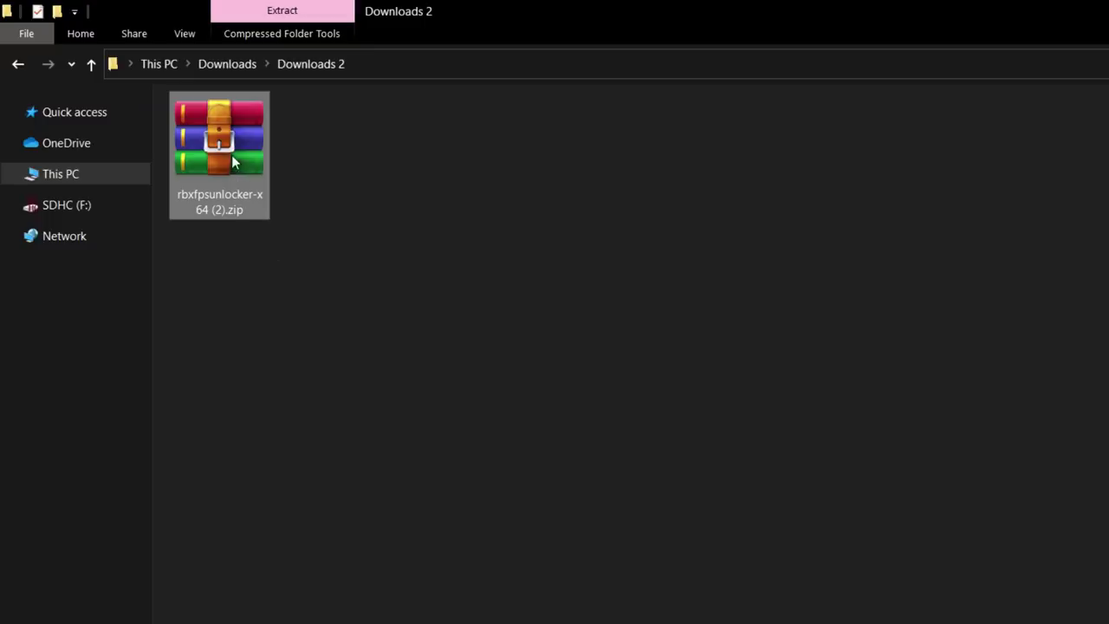
right_click(234, 164)
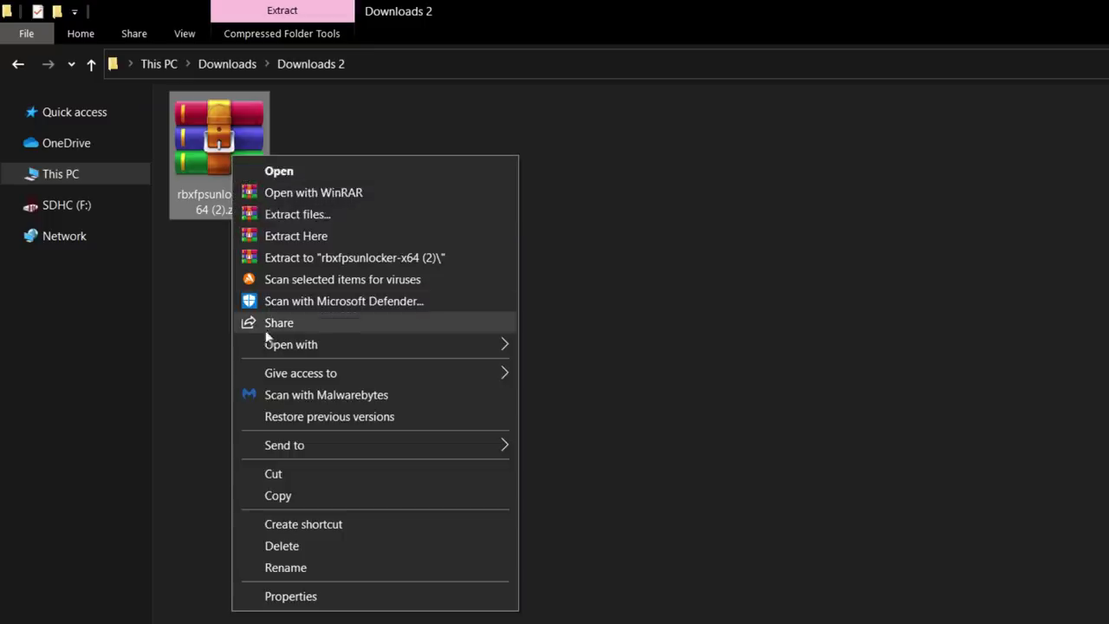
click(277, 499)
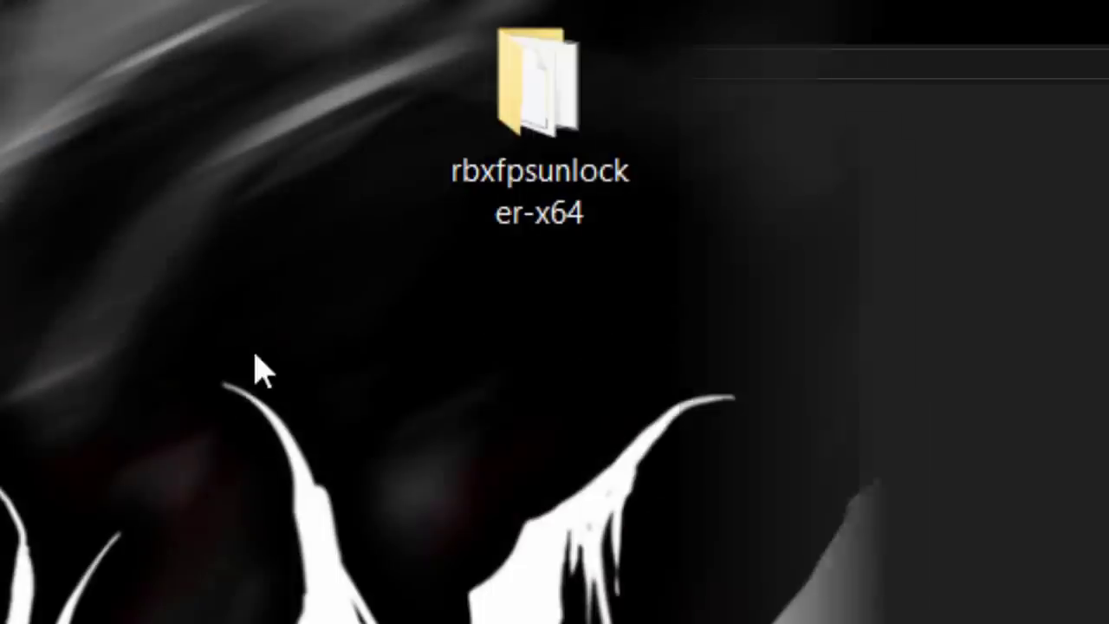
drag(226, 273, 827, 555)
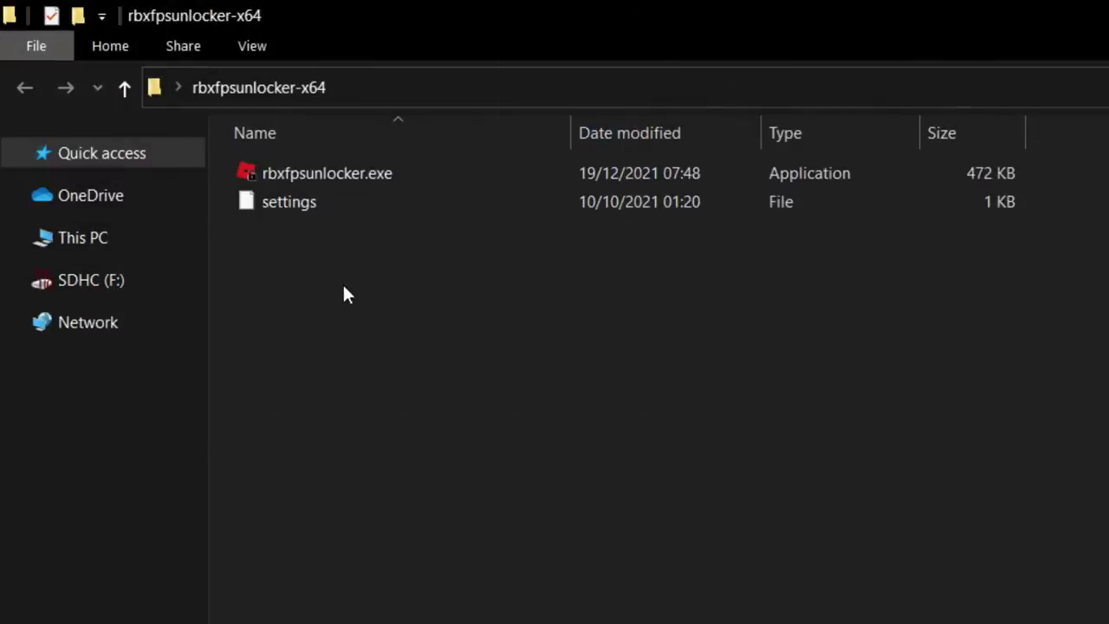
Paste the zip into the rbxfpsunlocker-x64 folder, extract it there and replace rbxfpsunlocker.exe.
right_click(343, 286)
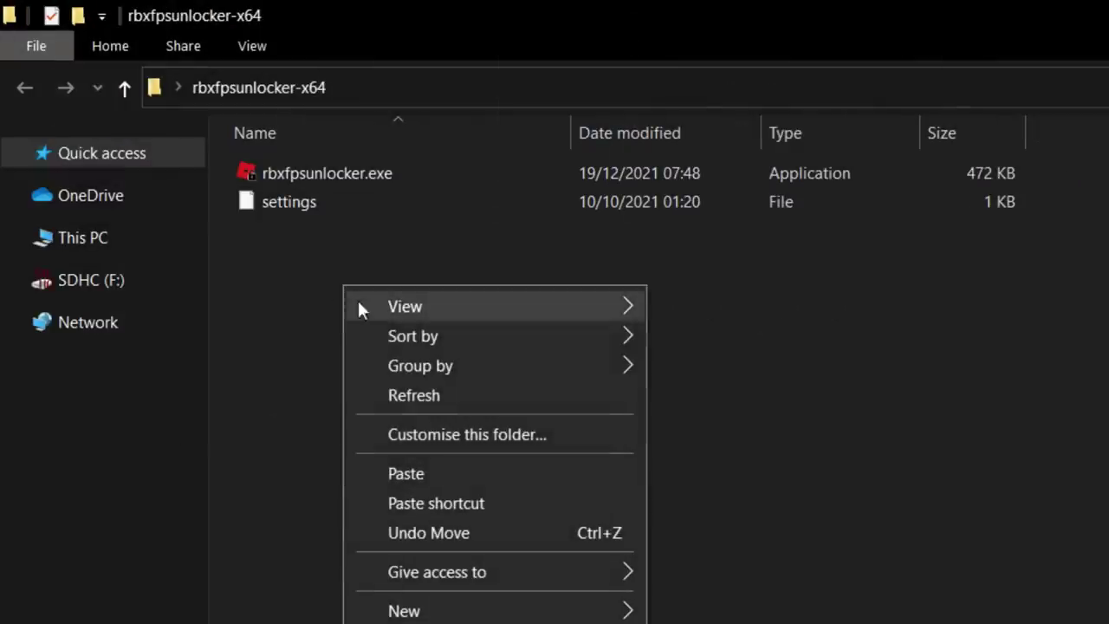
click(413, 472)
right_click(422, 236)
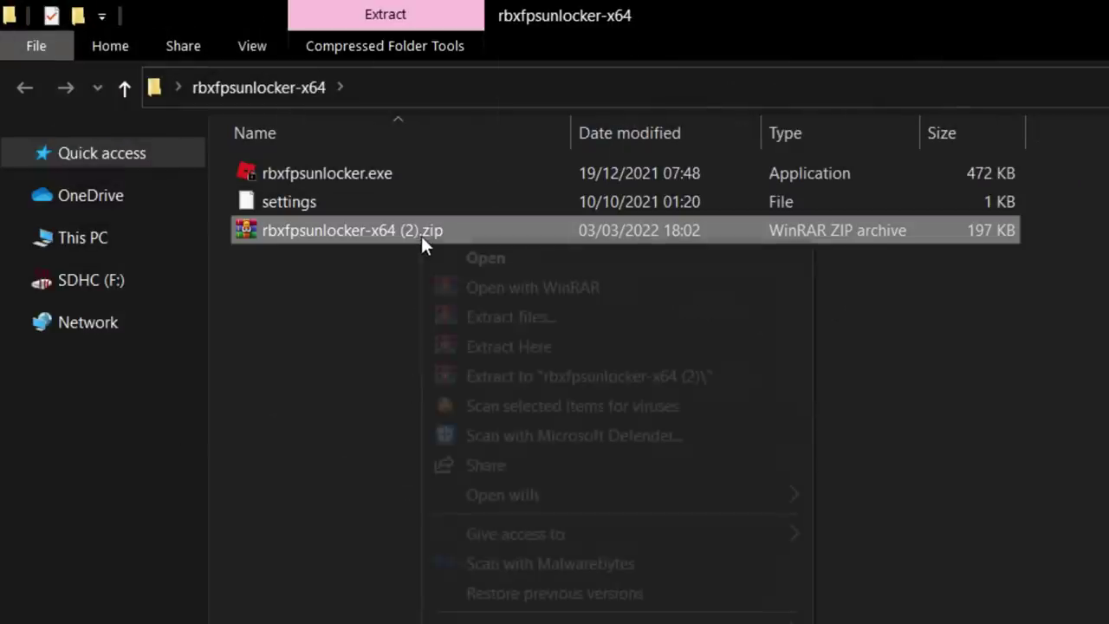
click(506, 345)
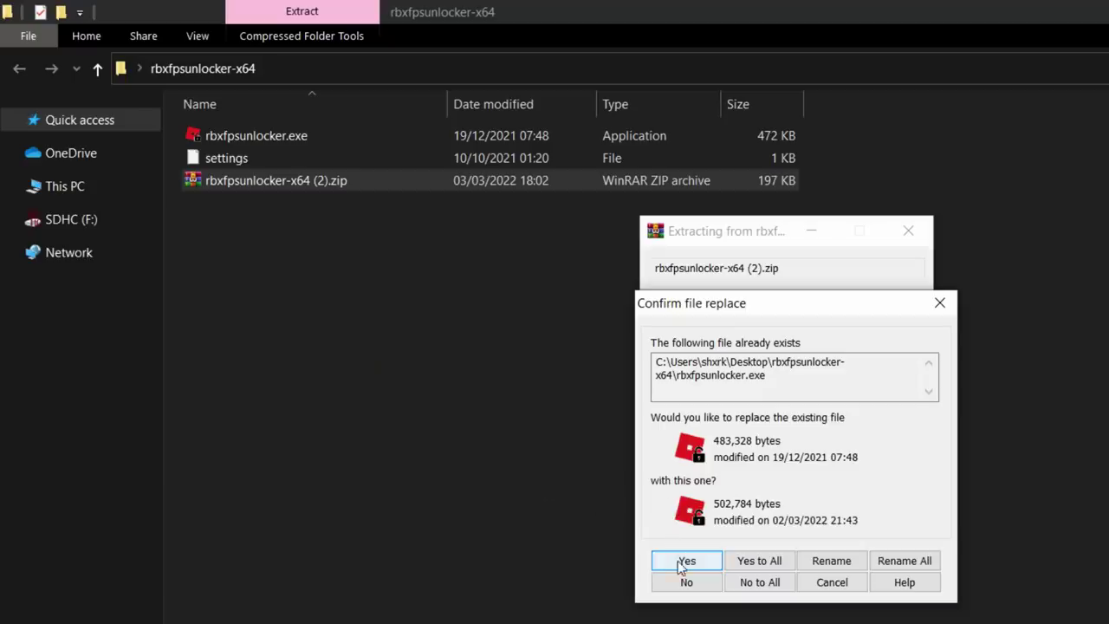
click(685, 562)
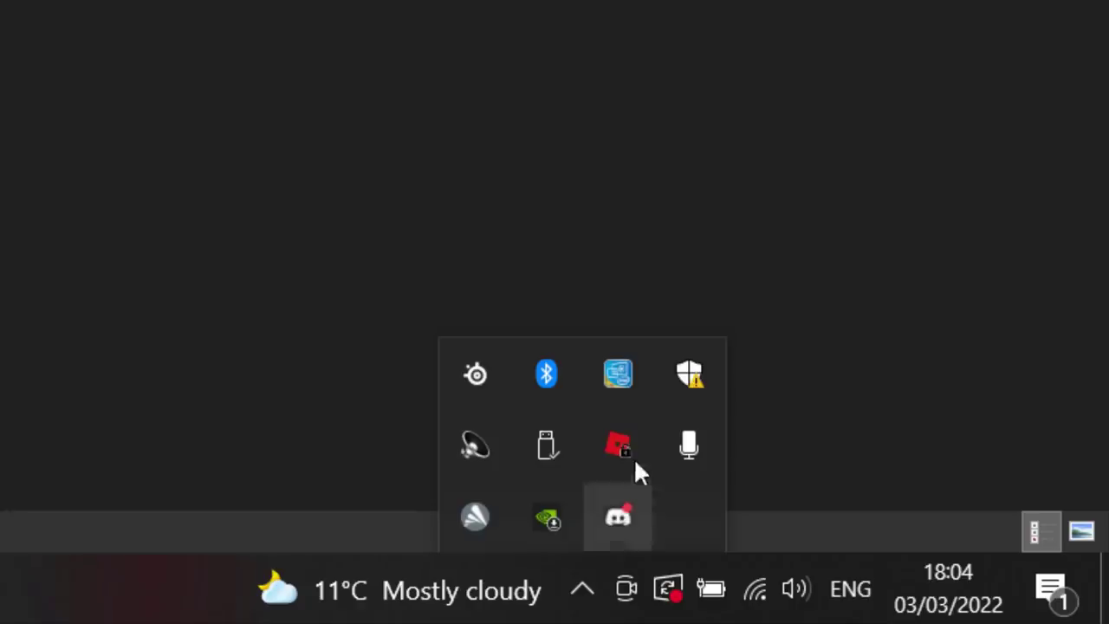
Quit the running FPS Unlocker, re-extract the archive overwriting all files, and launch rbxfpsunlocker.exe.
right_click(628, 448)
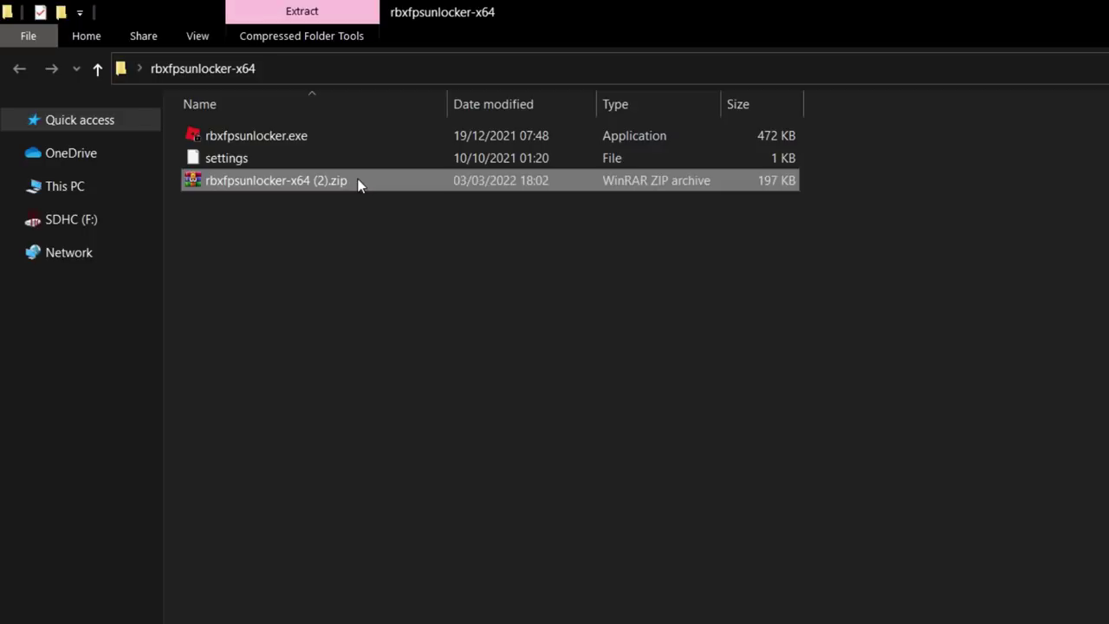
right_click(360, 186)
click(419, 263)
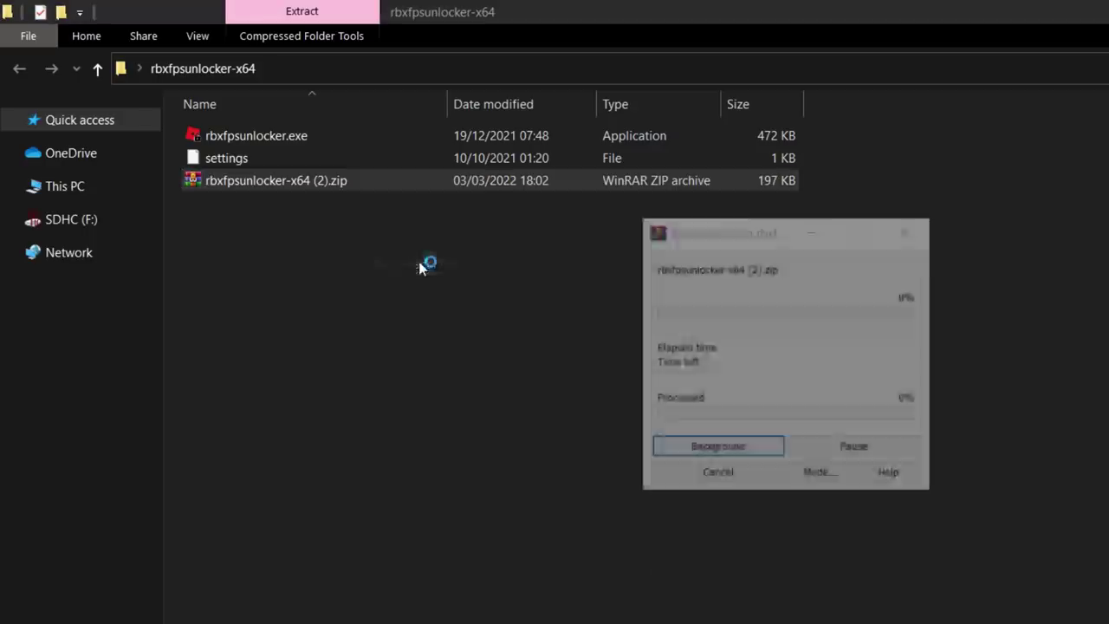
click(743, 564)
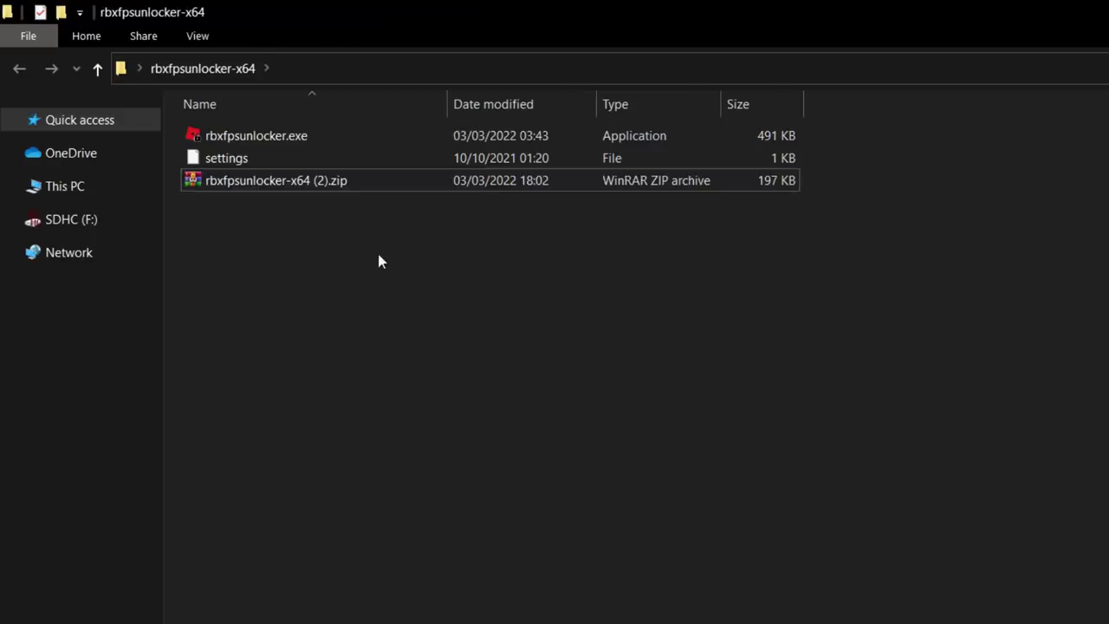
double_click(339, 137)
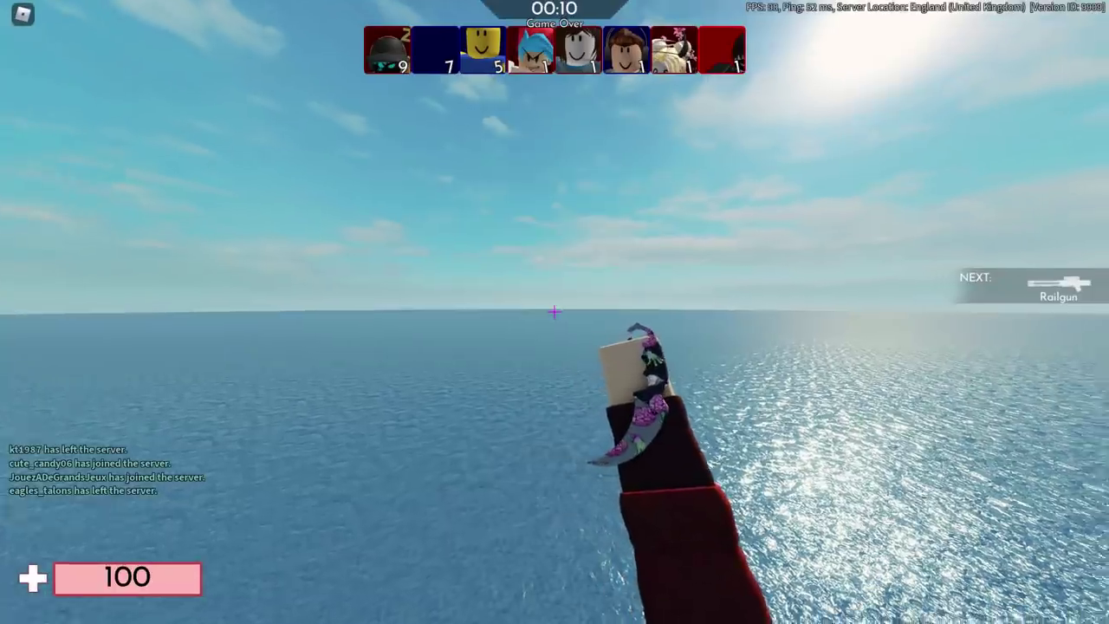
click(554, 312)
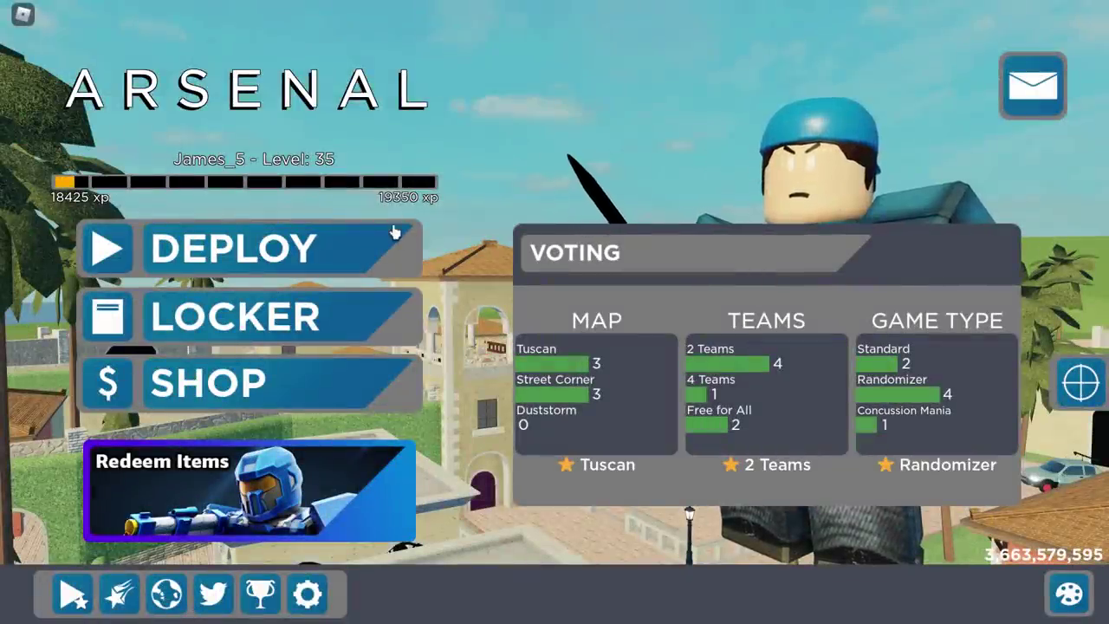
key(w)
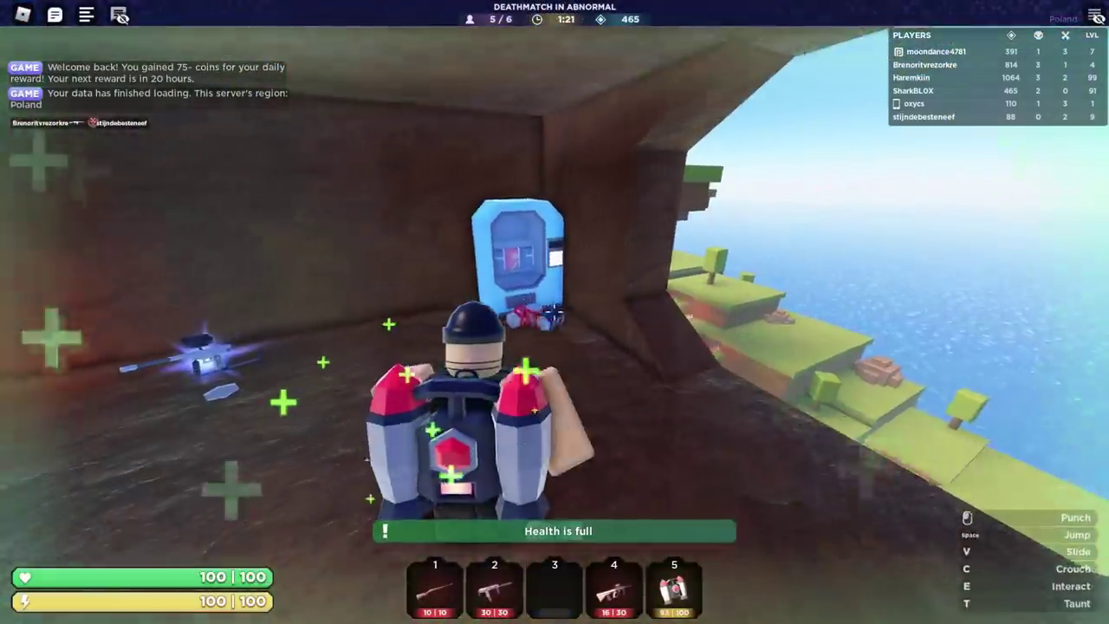
Take the vending machine item, equip the Suppressed Submachine Gun in slot 2, and shoot an opponent.
key(e)
key(2)
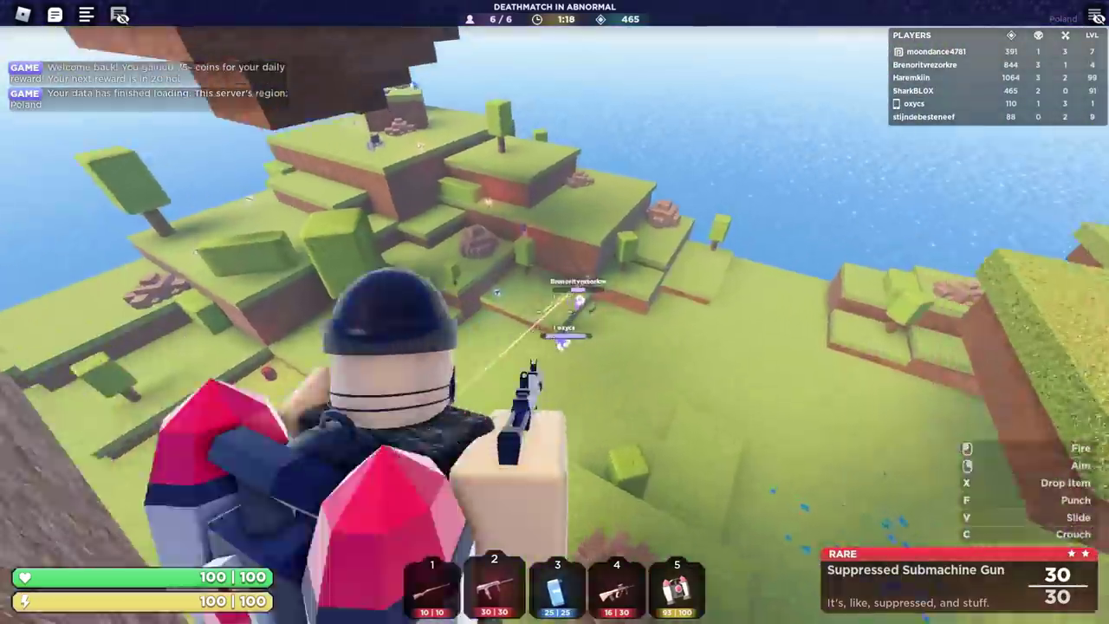
click(555, 308)
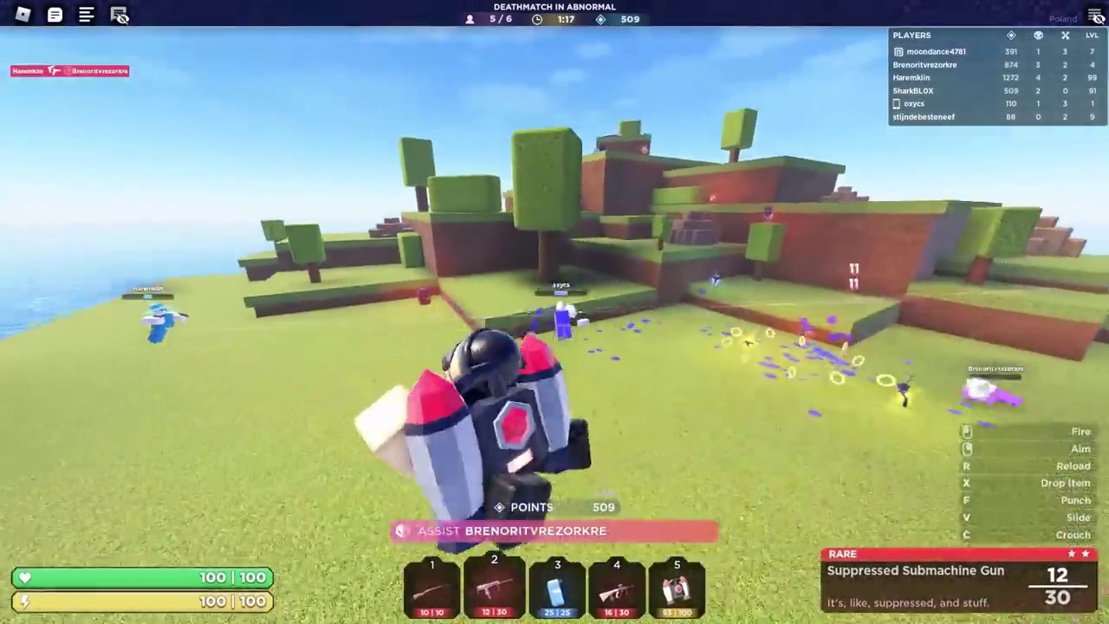
click(555, 307)
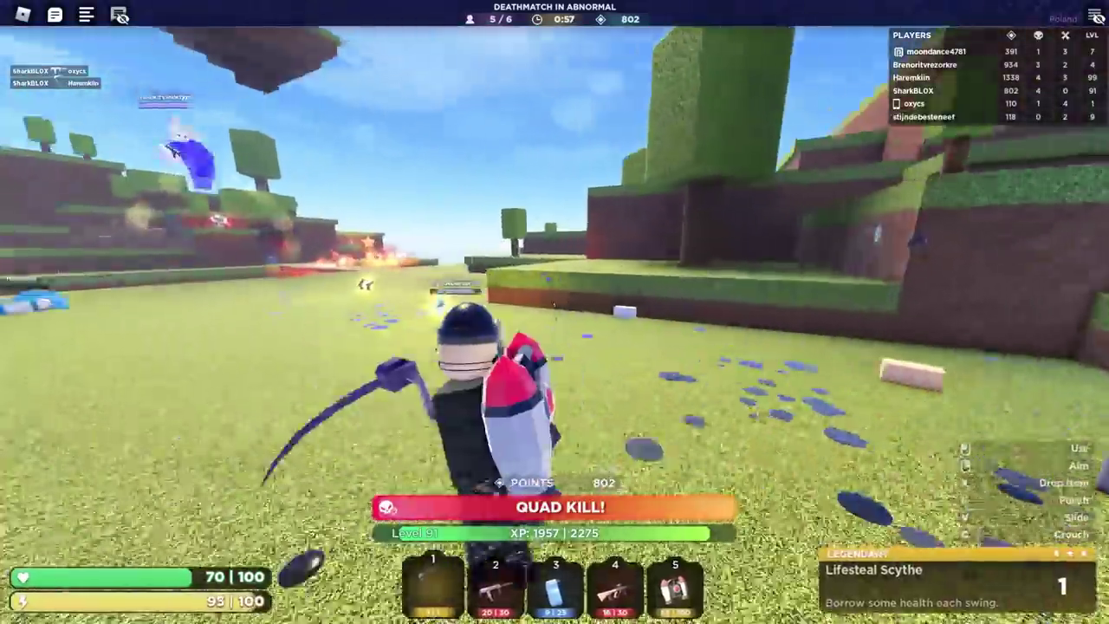
Swing the scythe at several enemies to regain health and rack up kills.
click(555, 308)
click(554, 309)
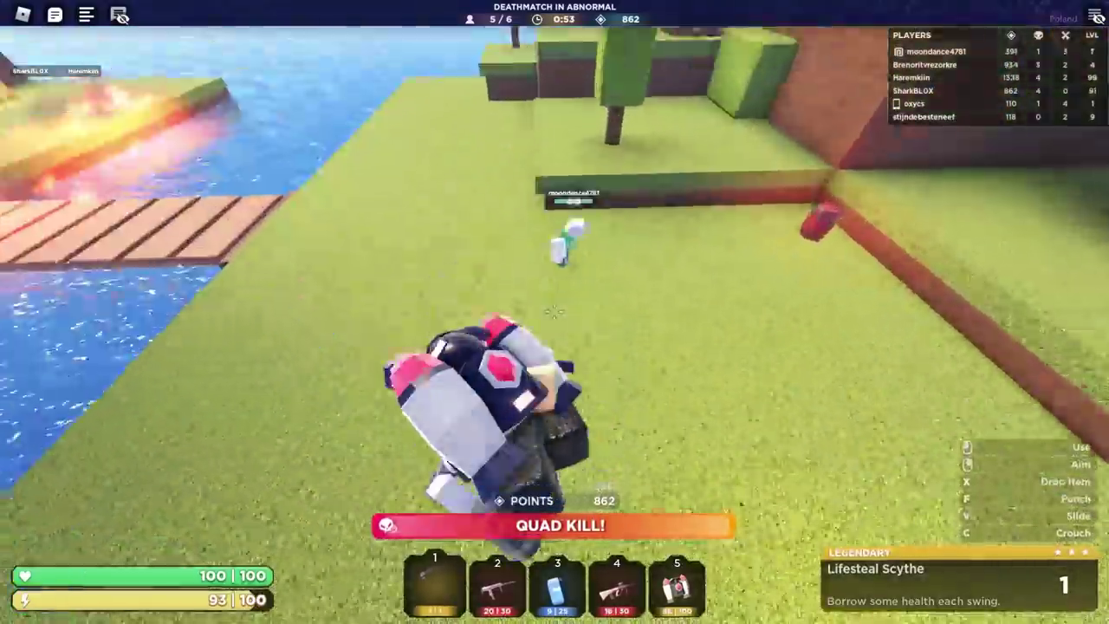
click(555, 309)
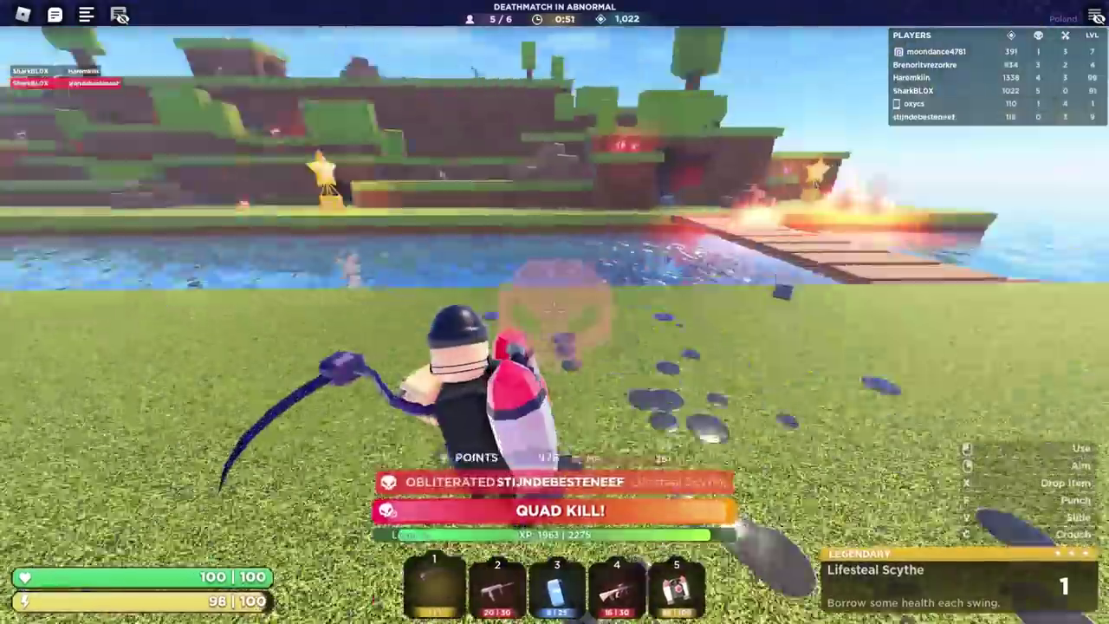
click(555, 308)
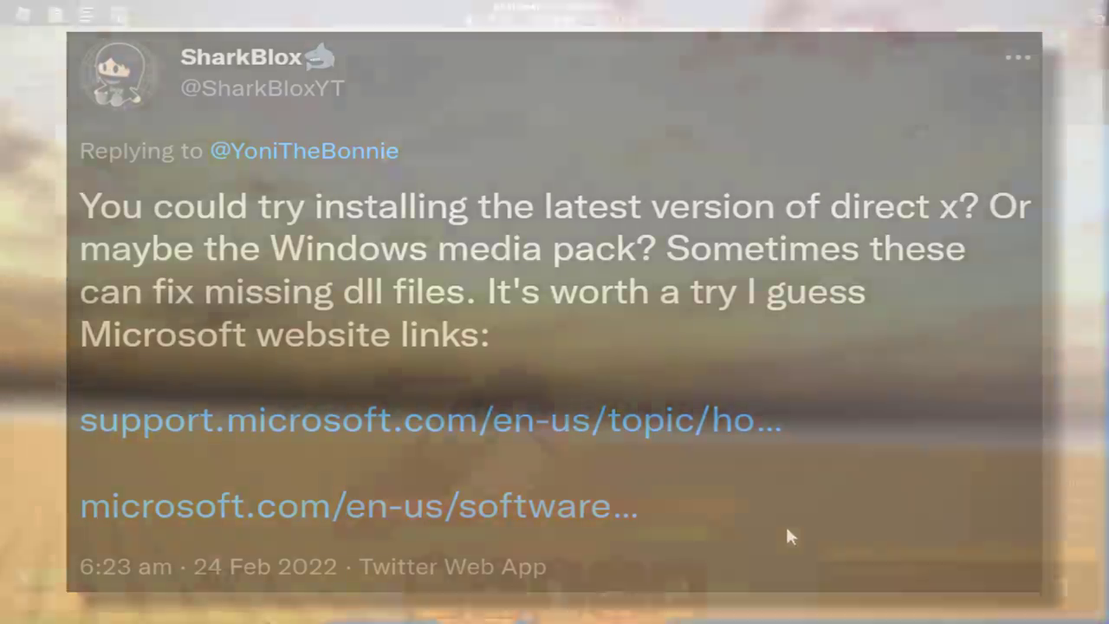
scroll(349, 197, down, 3)
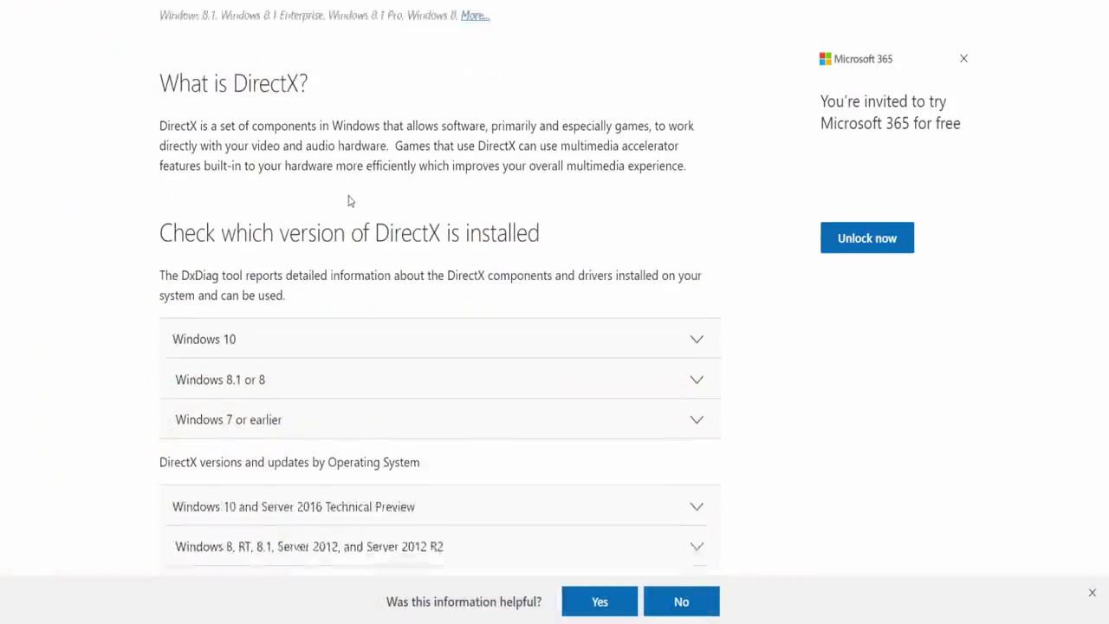
click(304, 311)
scroll(321, 300, down, 1)
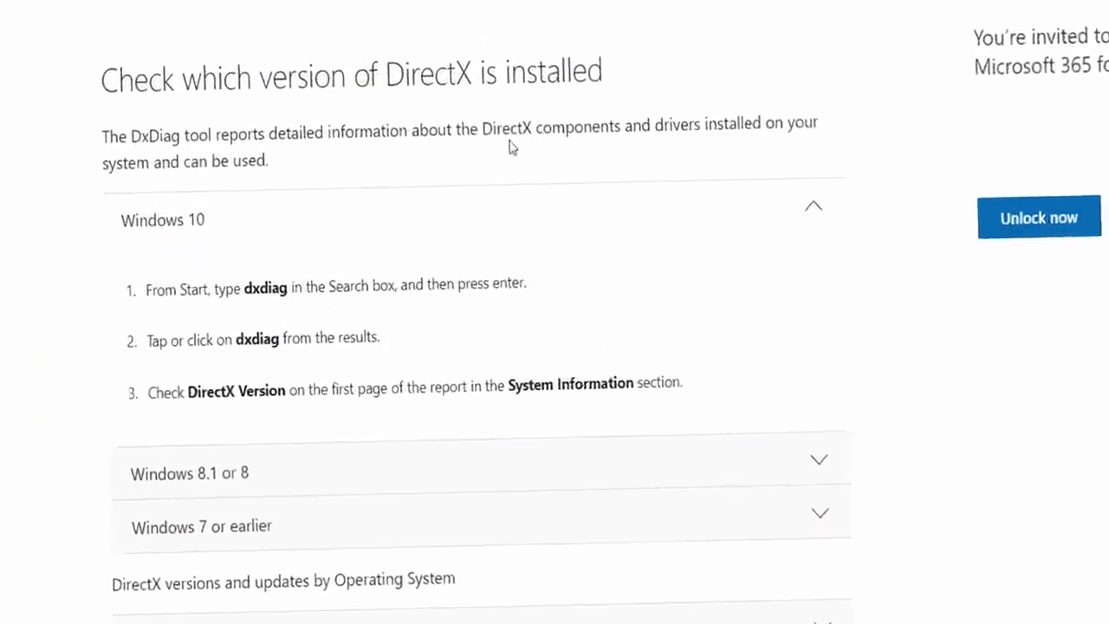
click(494, 219)
scroll(376, 265, down, 3)
click(381, 305)
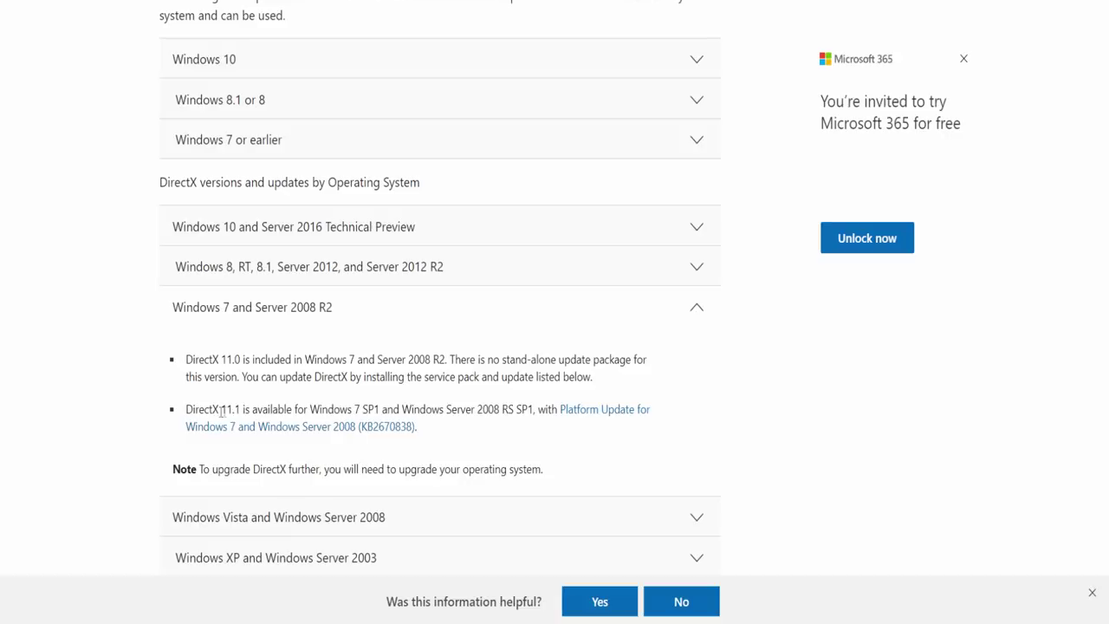
click(289, 264)
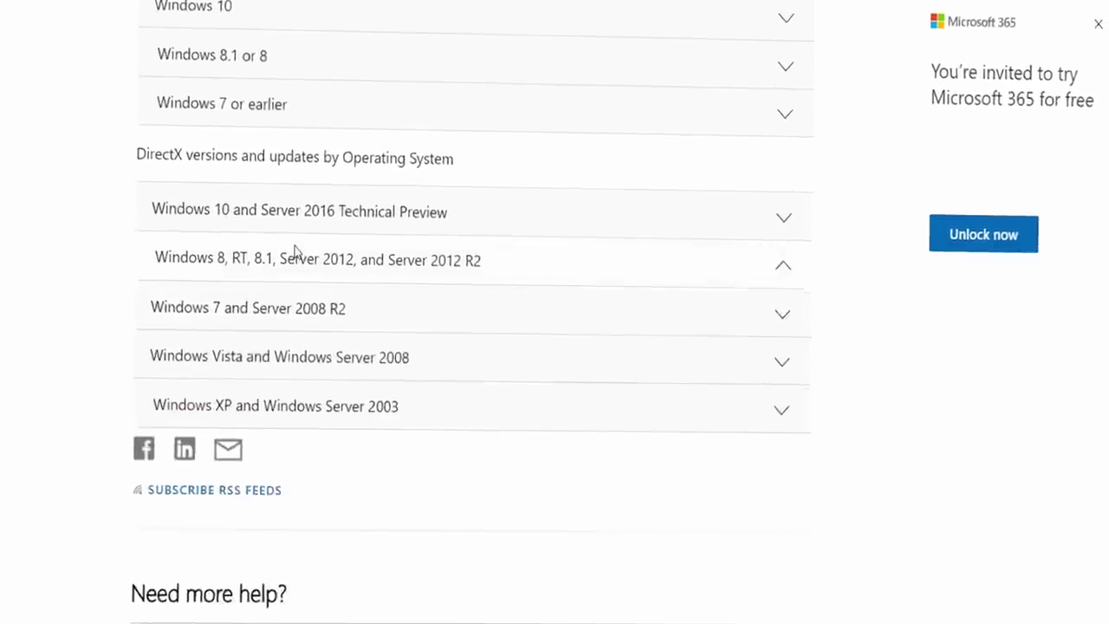
click(297, 227)
click(310, 190)
scroll(515, 271, up, 3)
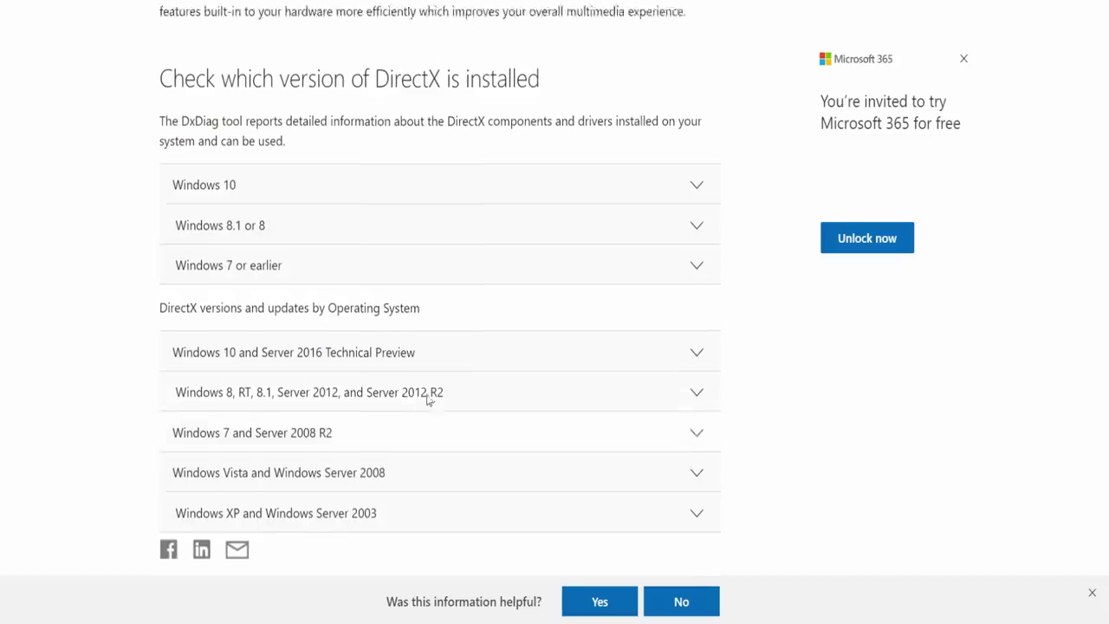
scroll(429, 408, up, 1)
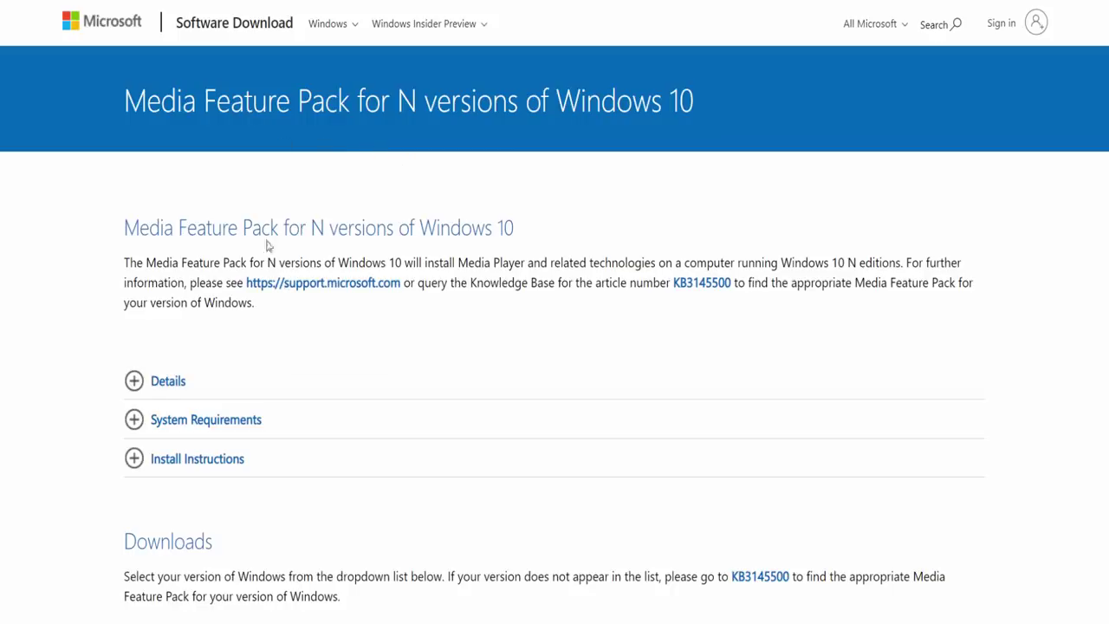
Expand Install Instructions and confirm Media Feature Pack - Version 1903 (May 2019) as the edition.
click(143, 461)
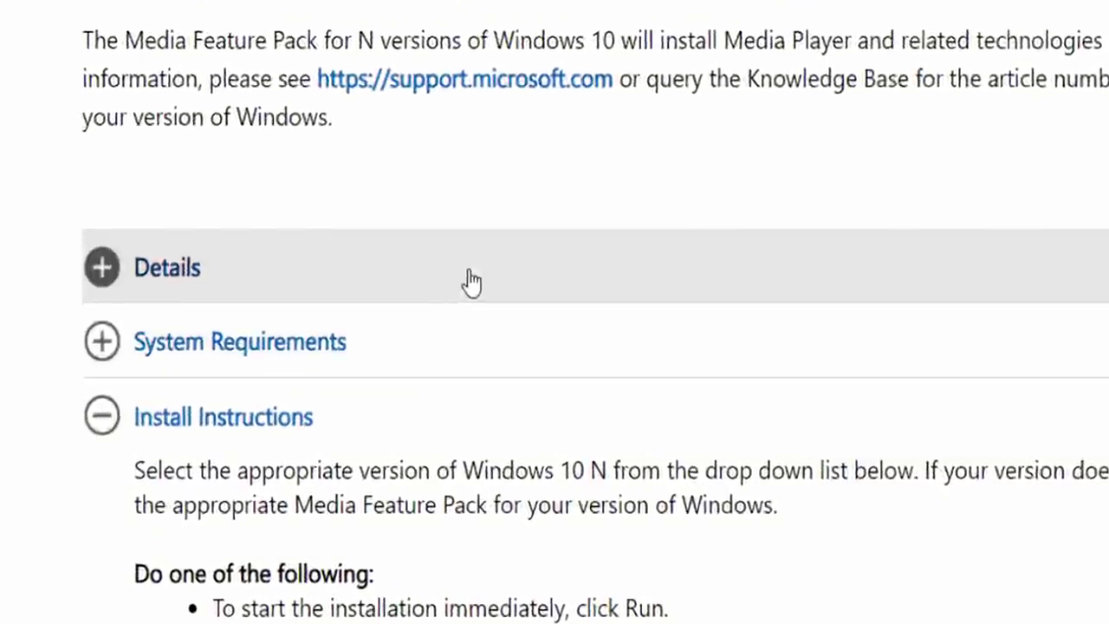
scroll(315, 394, down, 2)
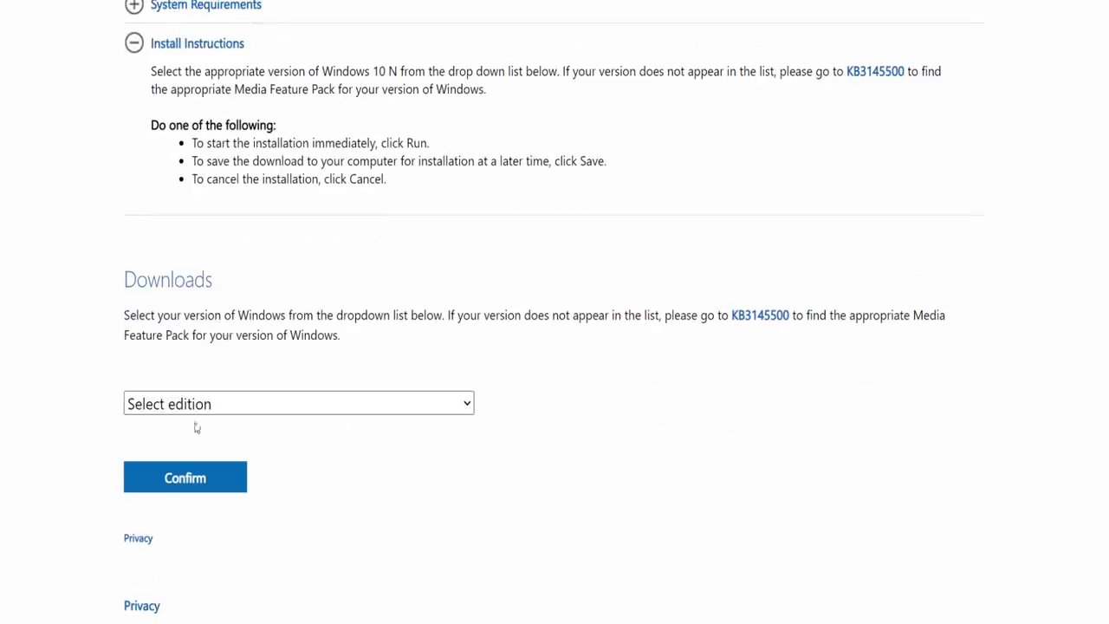
click(208, 405)
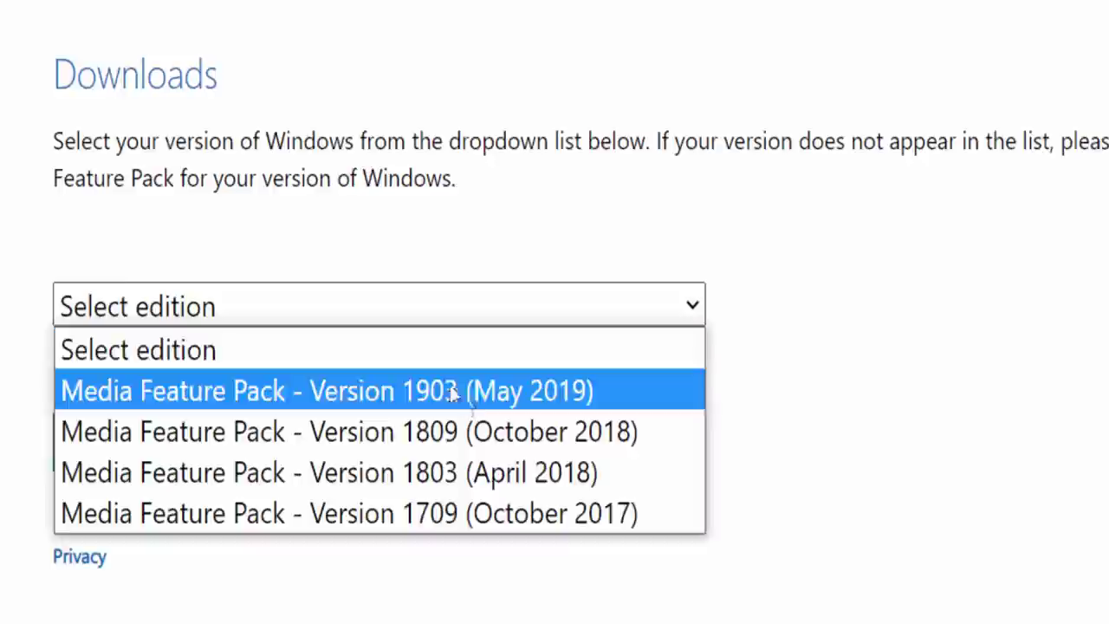
click(524, 407)
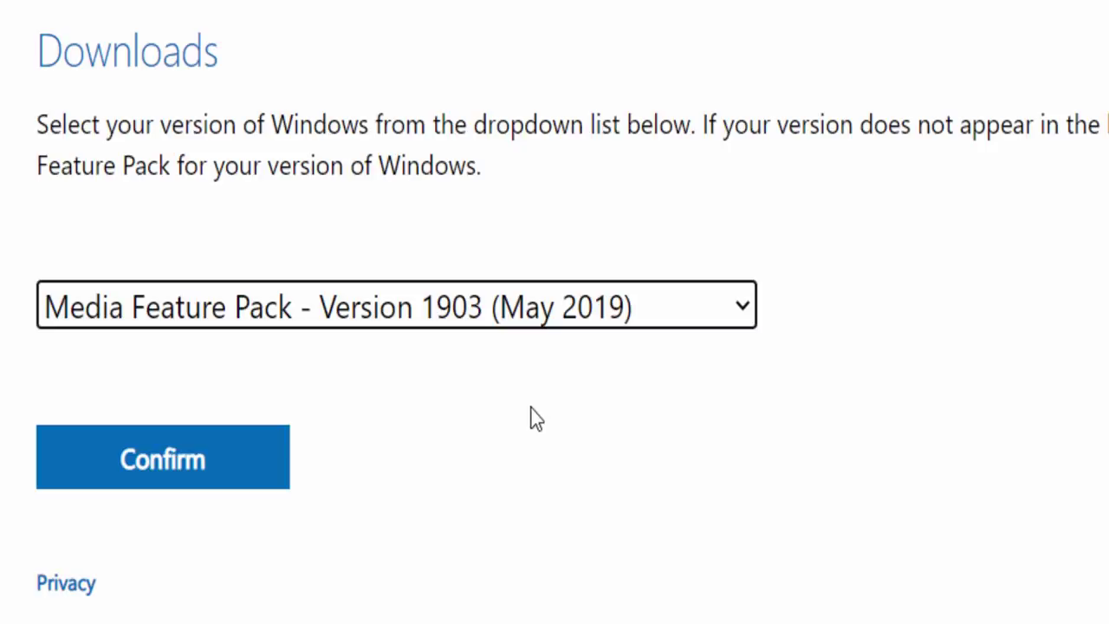
click(163, 457)
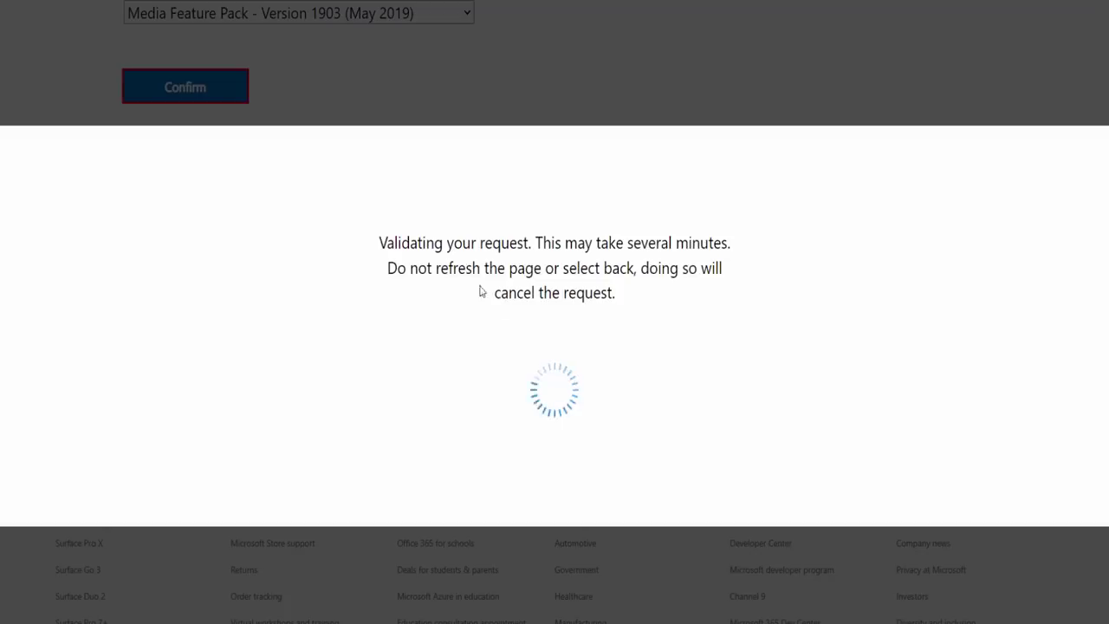
Start the 64-bit Media Feature Pack download, then cancel it from the download bar.
scroll(223, 222, down, 2)
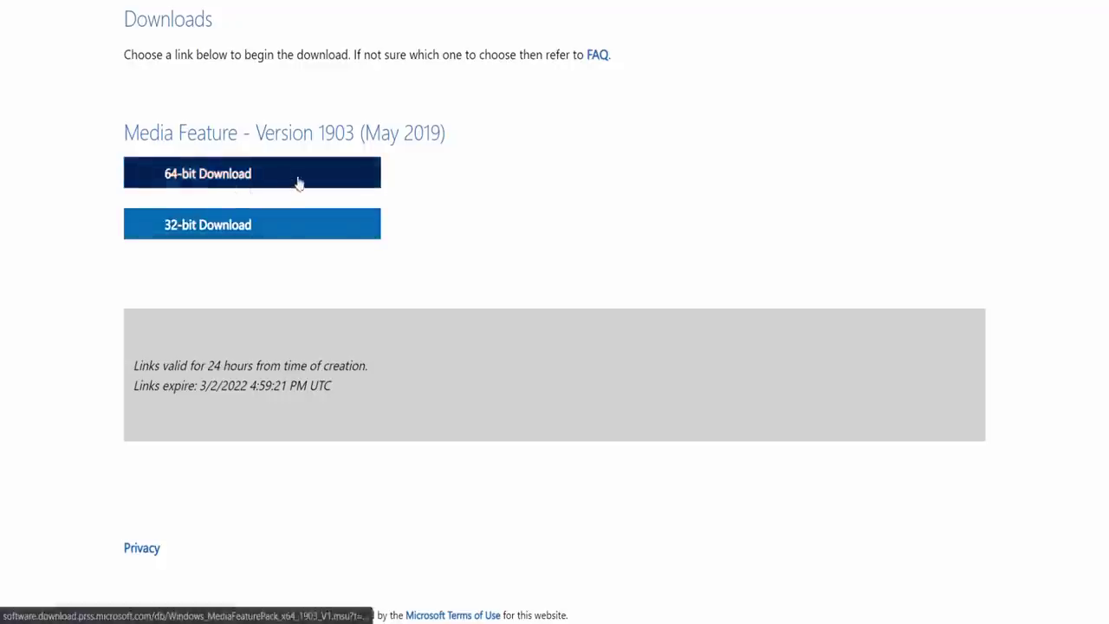
click(299, 177)
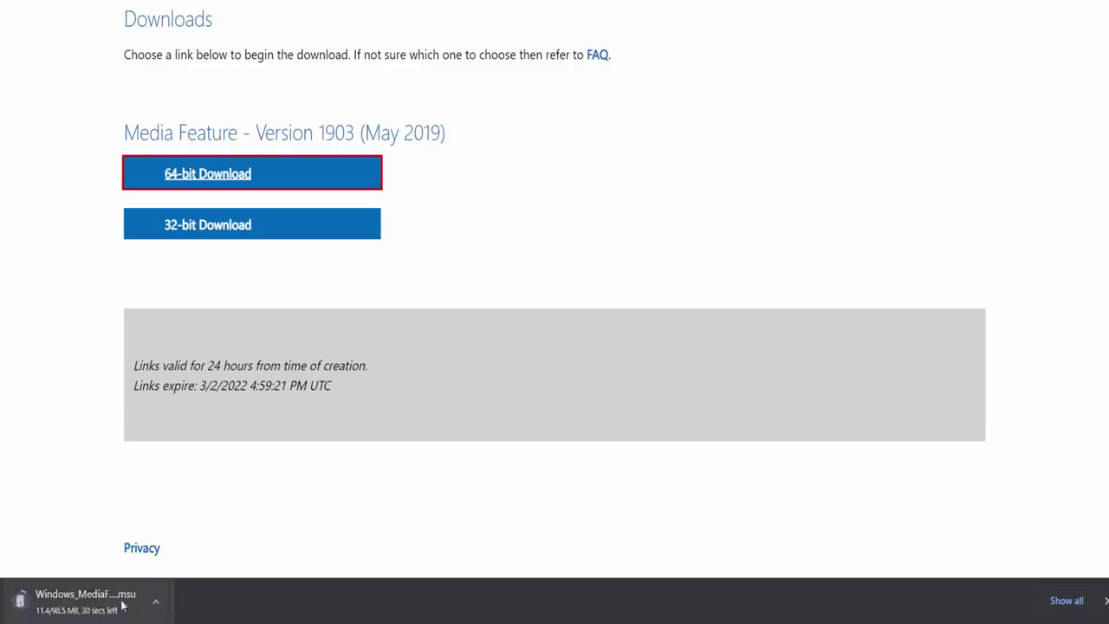
click(155, 601)
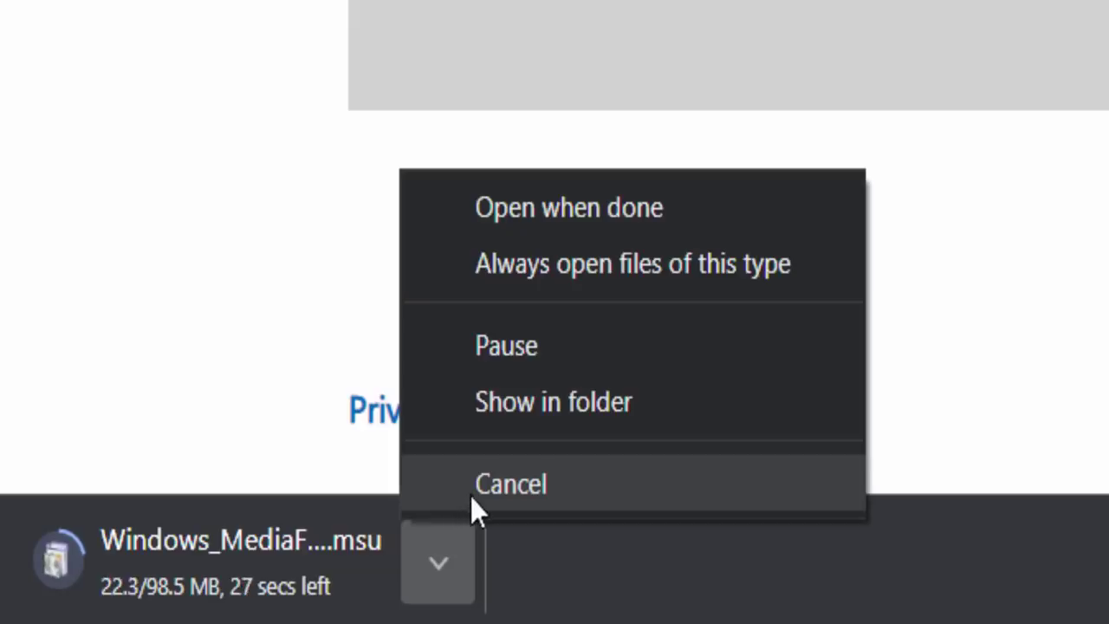
click(472, 497)
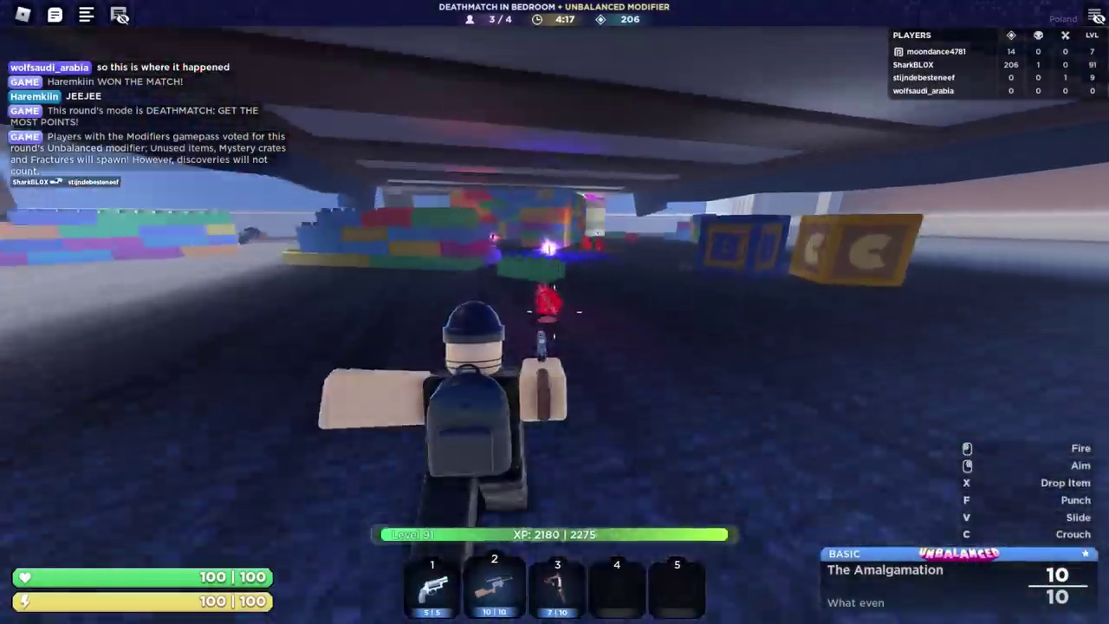
Open the Box O' Chocolates from slot 5, then switch to the Slingshot in slot 3.
key(5)
click(554, 310)
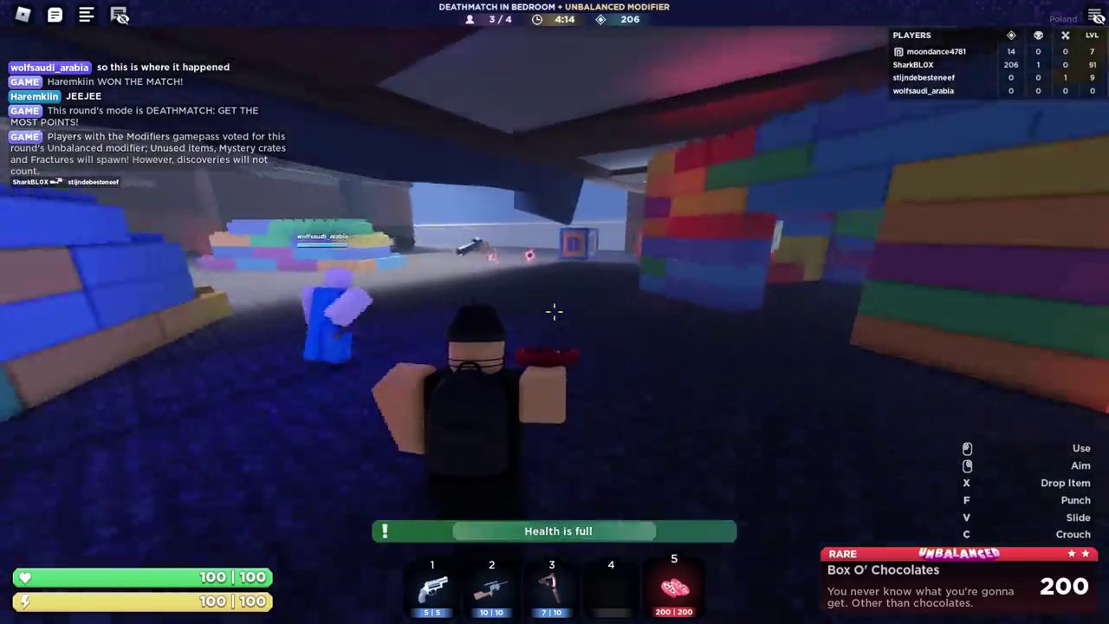
key(3)
click(555, 310)
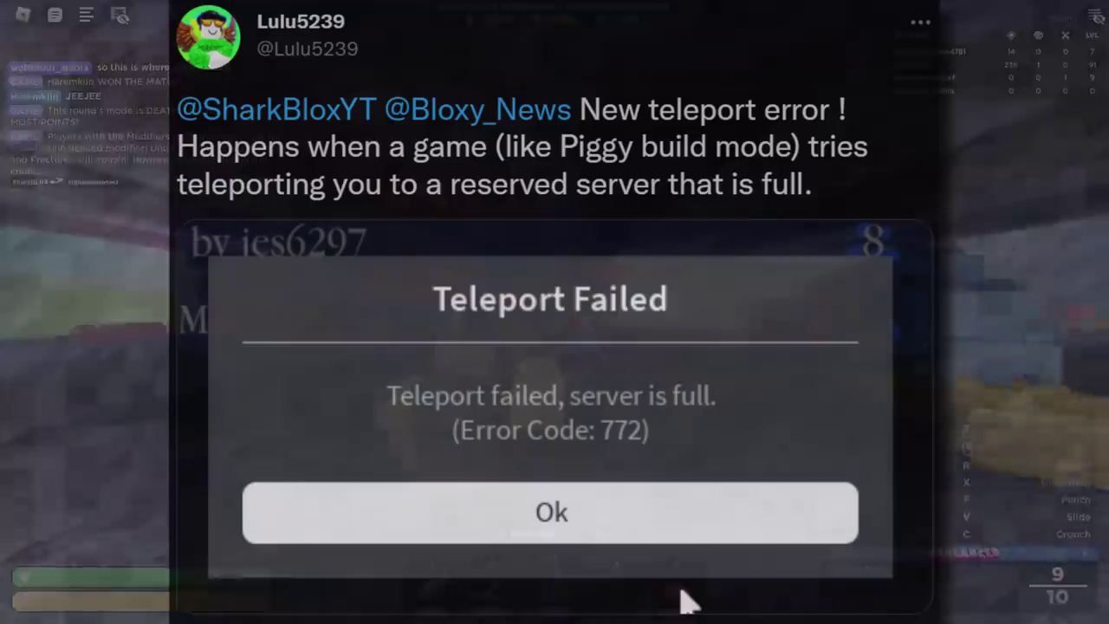